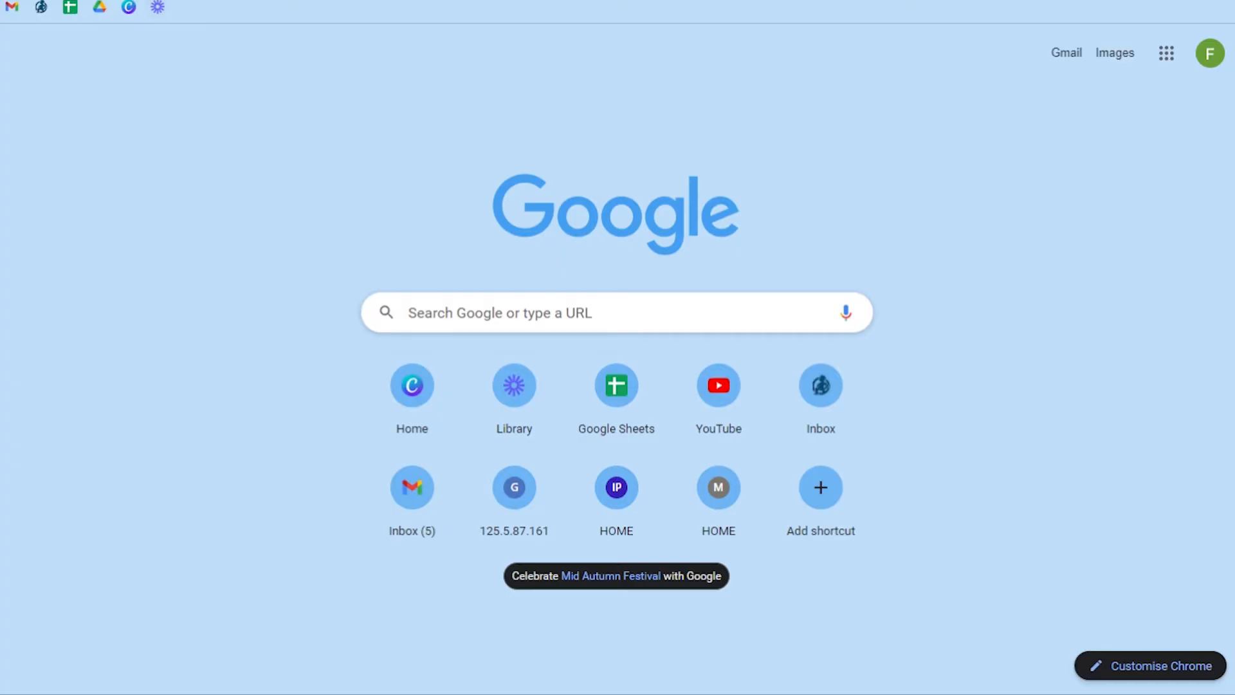
Open Canva in the browser and search its templates for "logo".
left_click(411, 0)
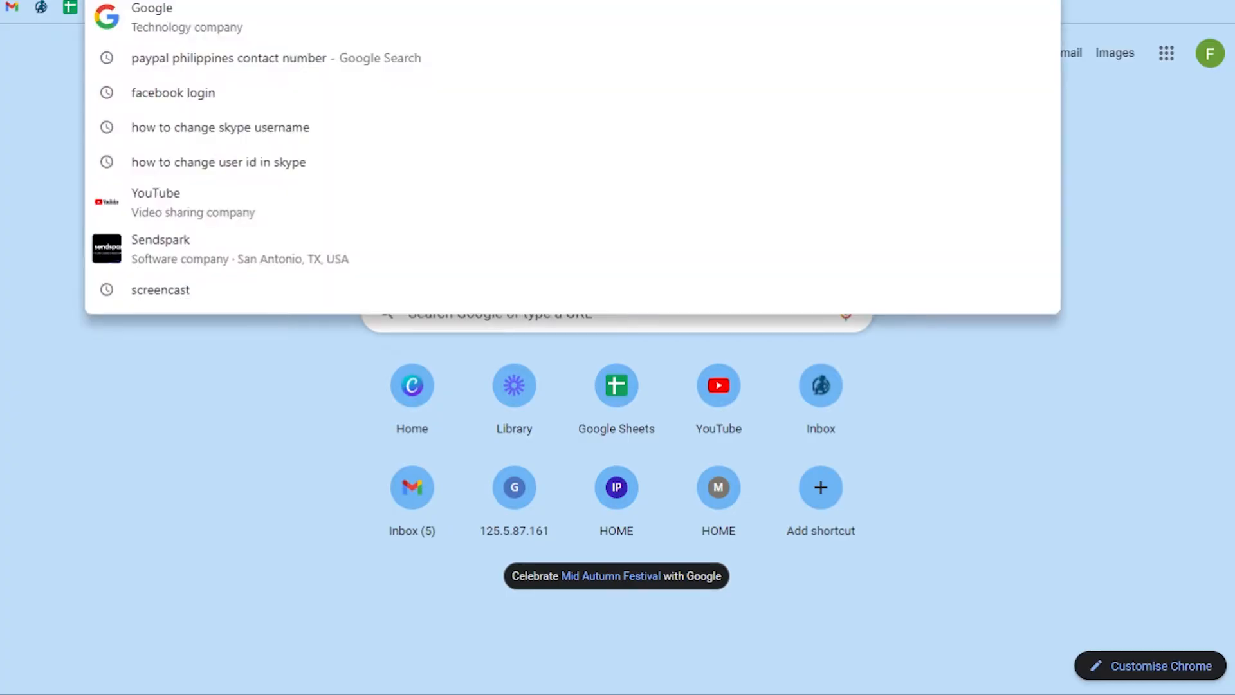
type("canva")
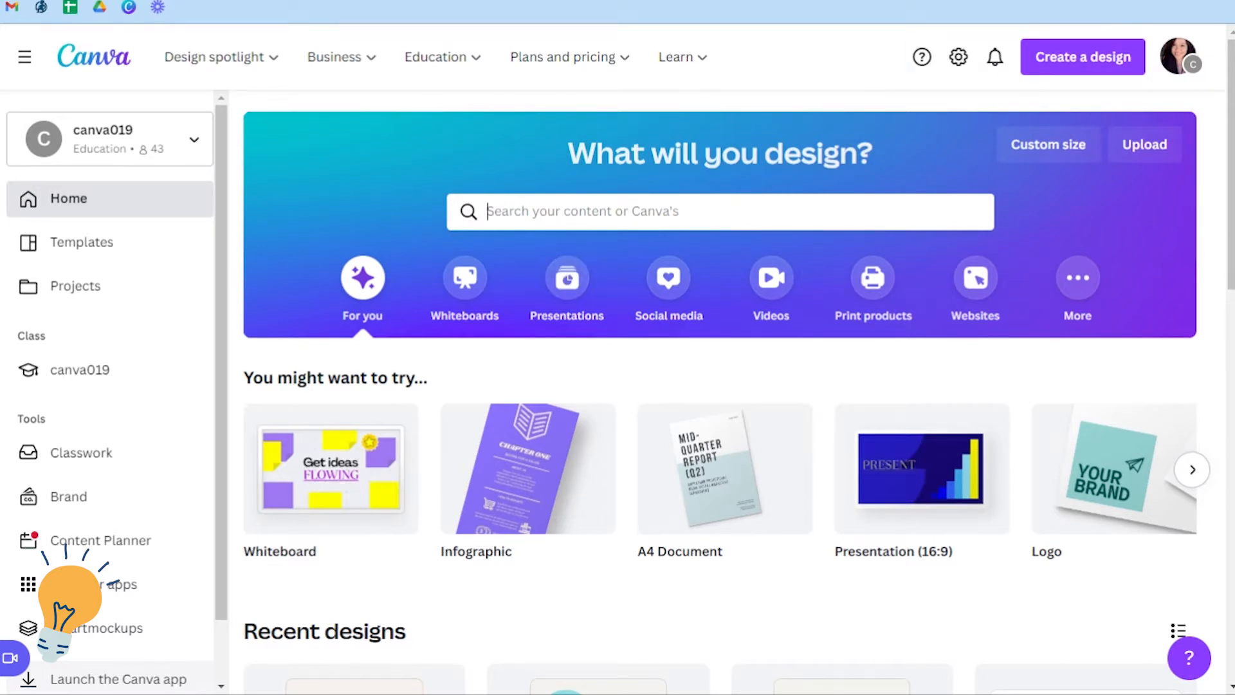
left_click(476, 211)
type("logo")
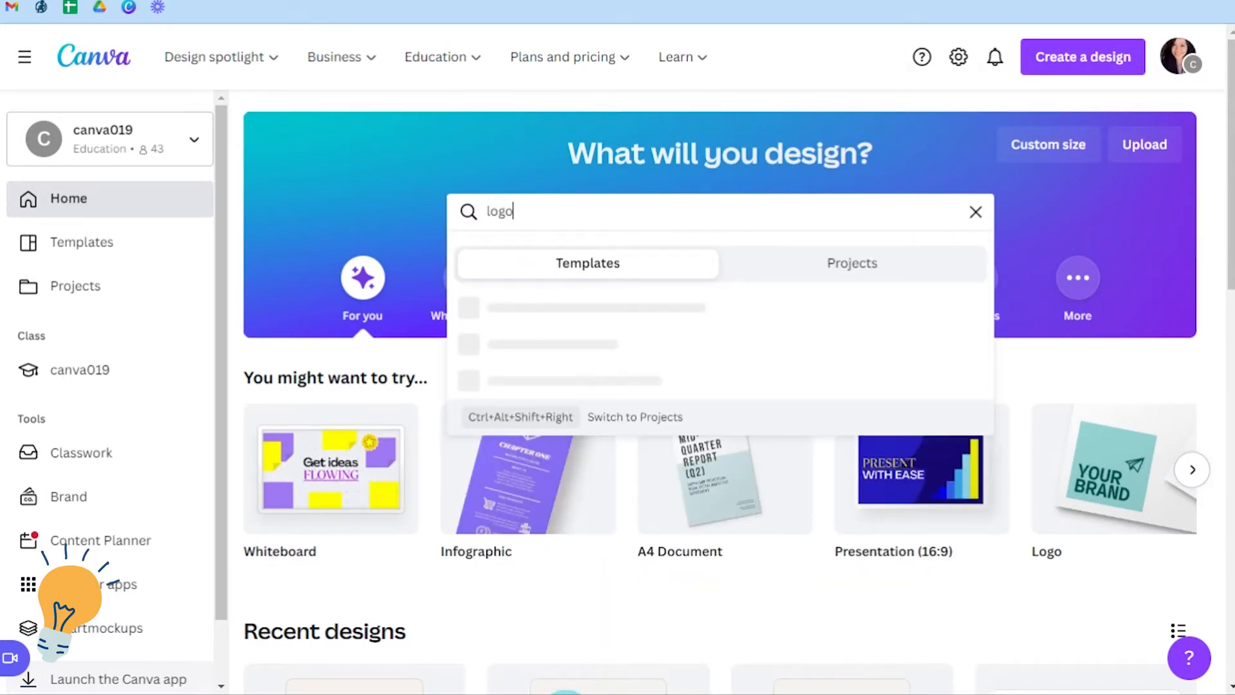
key("Return")
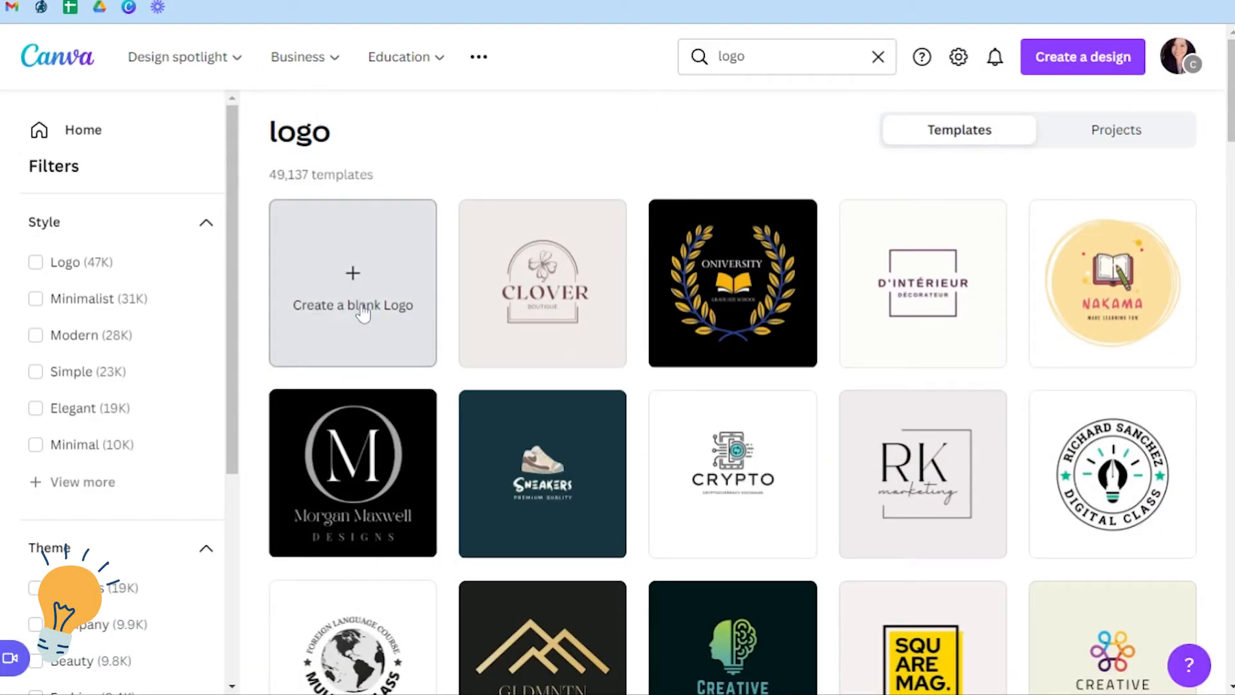
Browse the logo templates and create a blank Logo design.
scroll(796, 504, "down", 8)
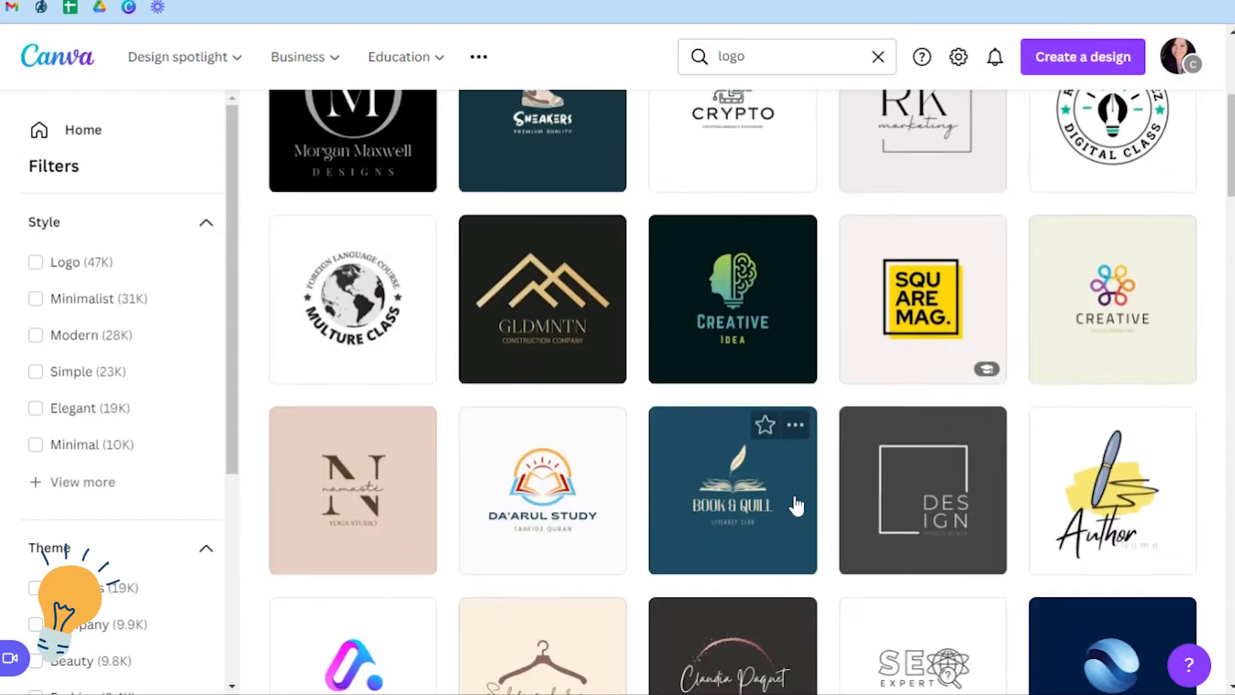
scroll(798, 504, "down", 5)
scroll(800, 505, "up", 10)
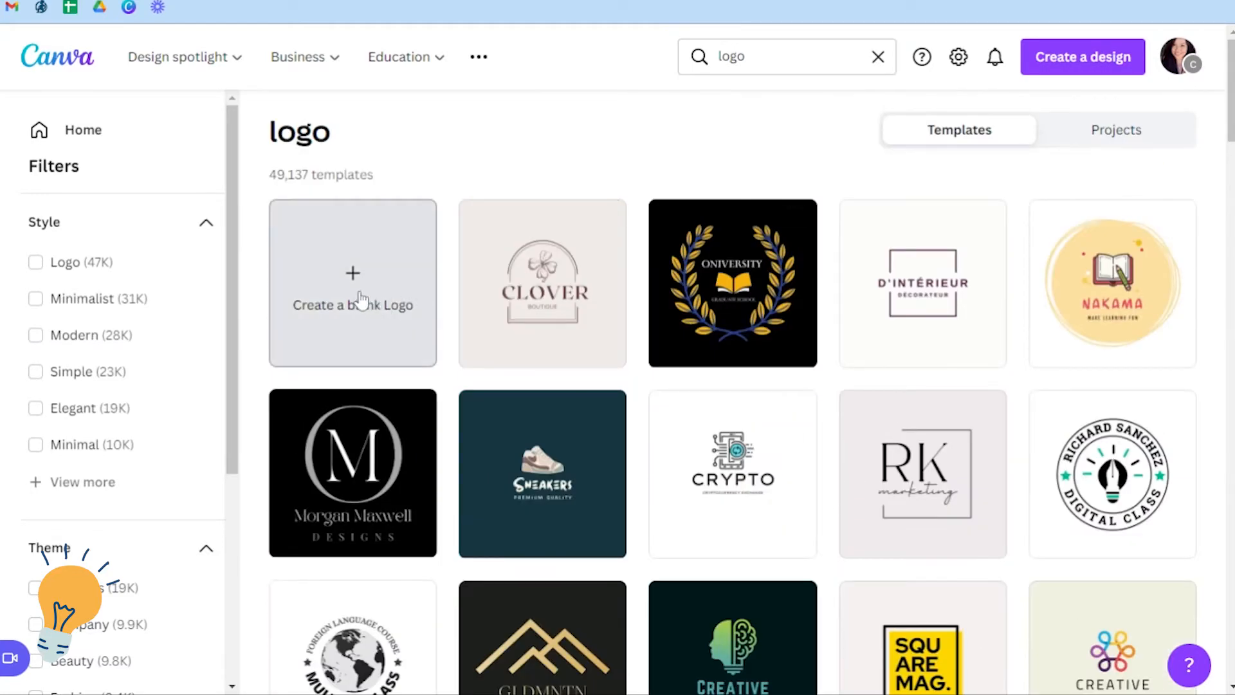
left_click(360, 299)
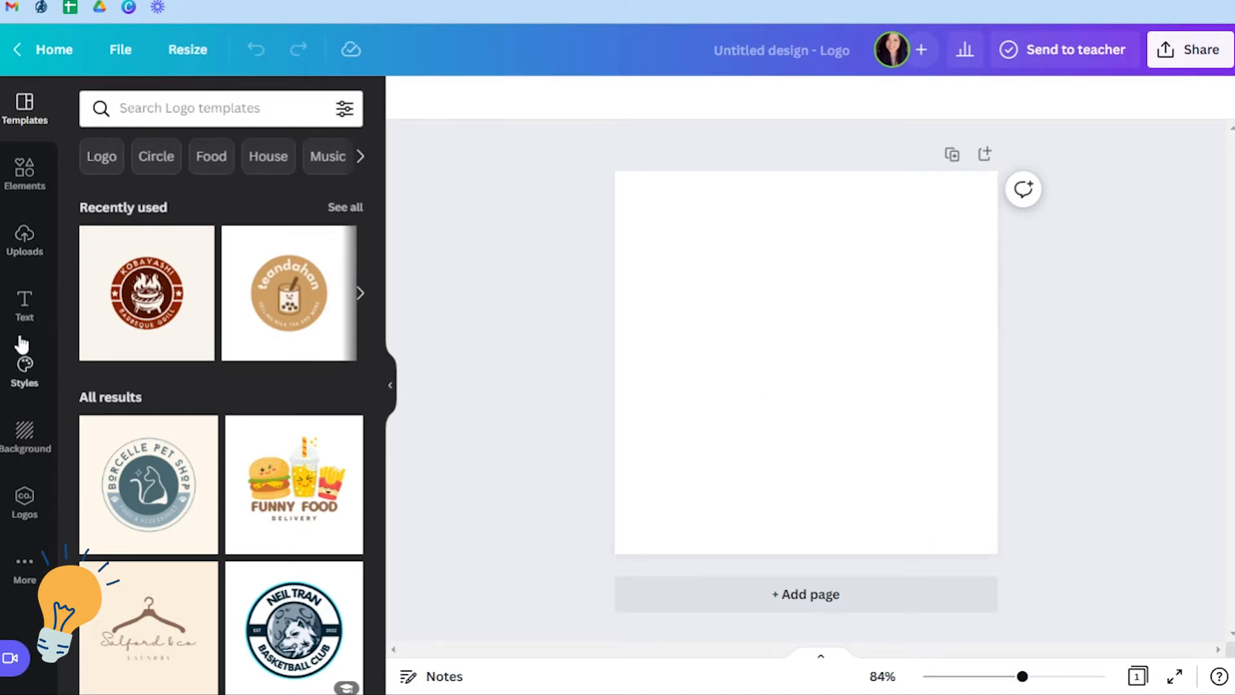
Find circle shapes among the design elements and add the solid circle to the blank page.
left_click(156, 164)
left_click(24, 172)
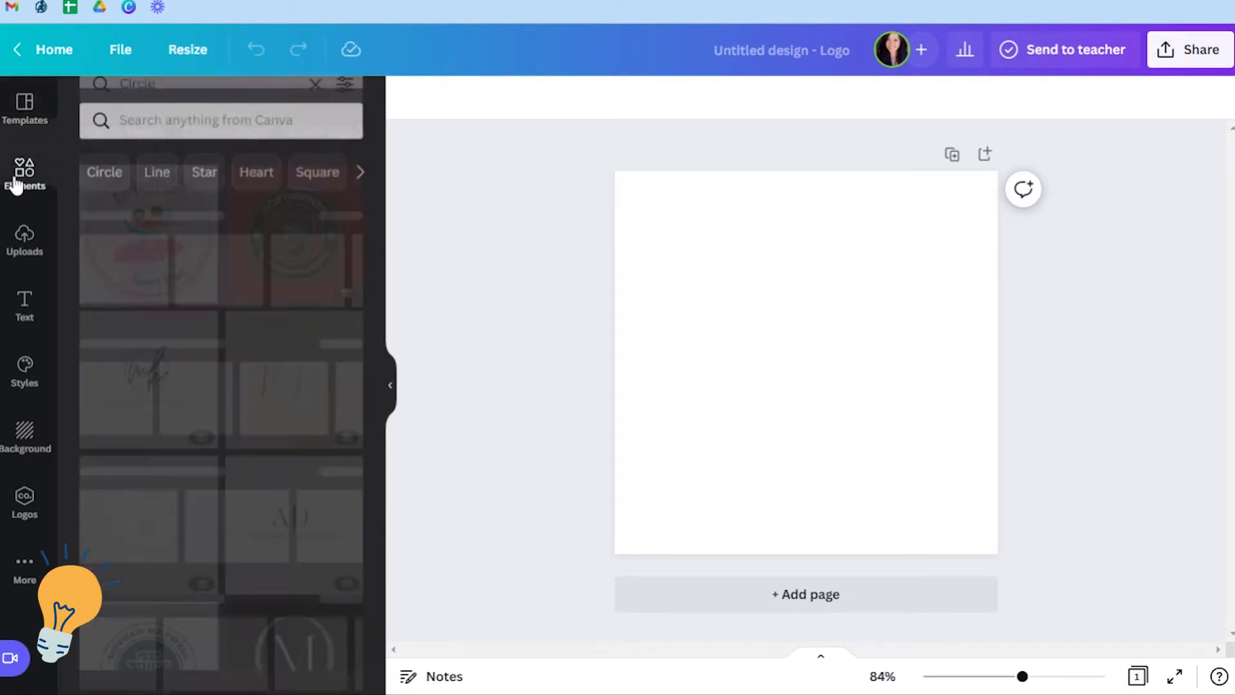
left_click(106, 162)
left_click(149, 301)
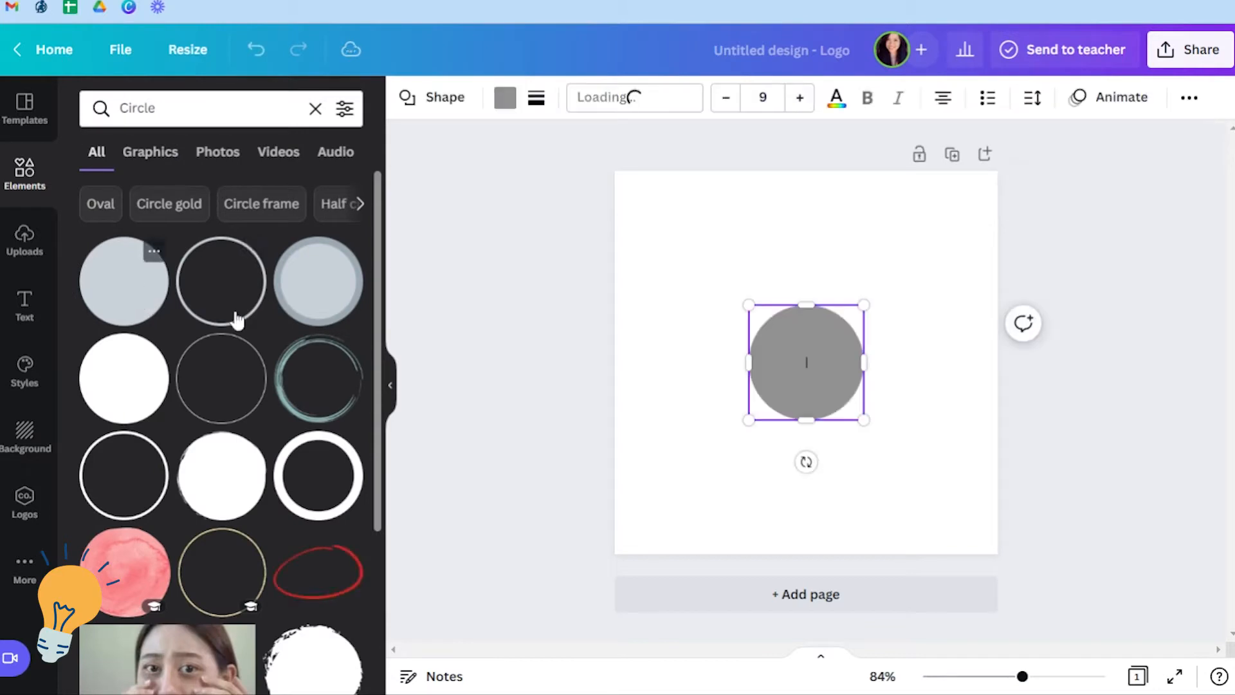
Enlarge the circle to about half the page width and centre it horizontally, slightly above the page's middle.
left_click_drag(872, 424, 961, 516)
left_click_drag(751, 307, 674, 237)
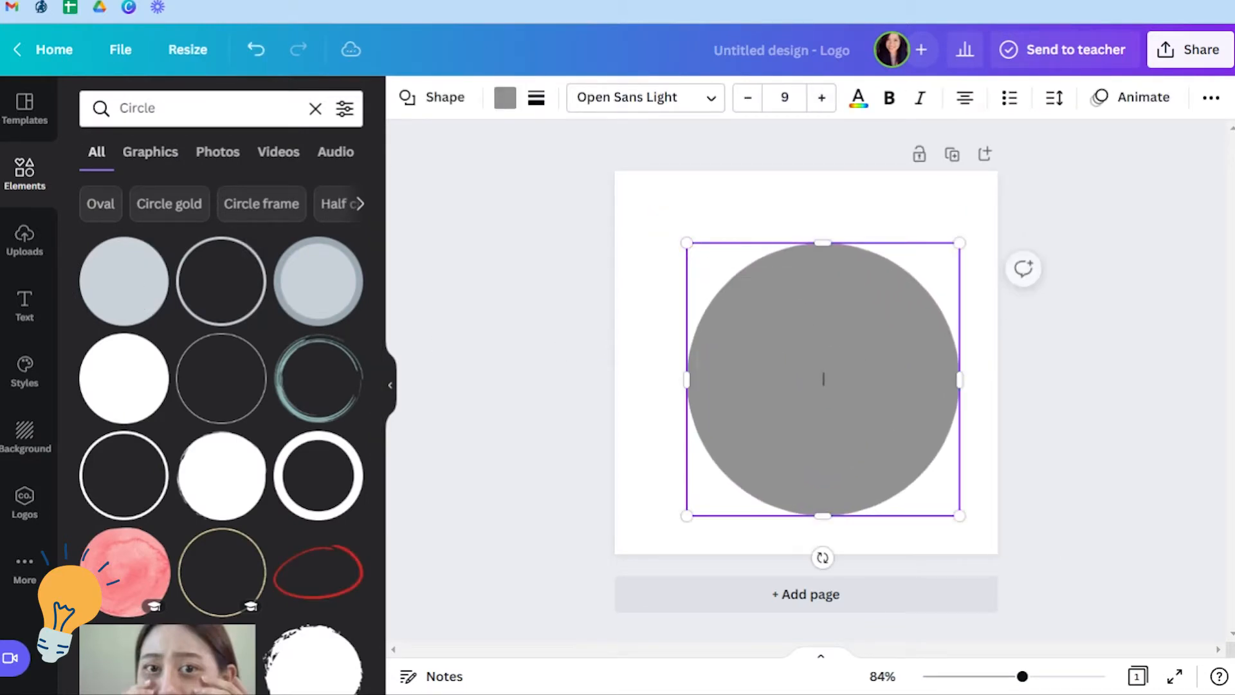
left_click_drag(813, 265, 810, 229)
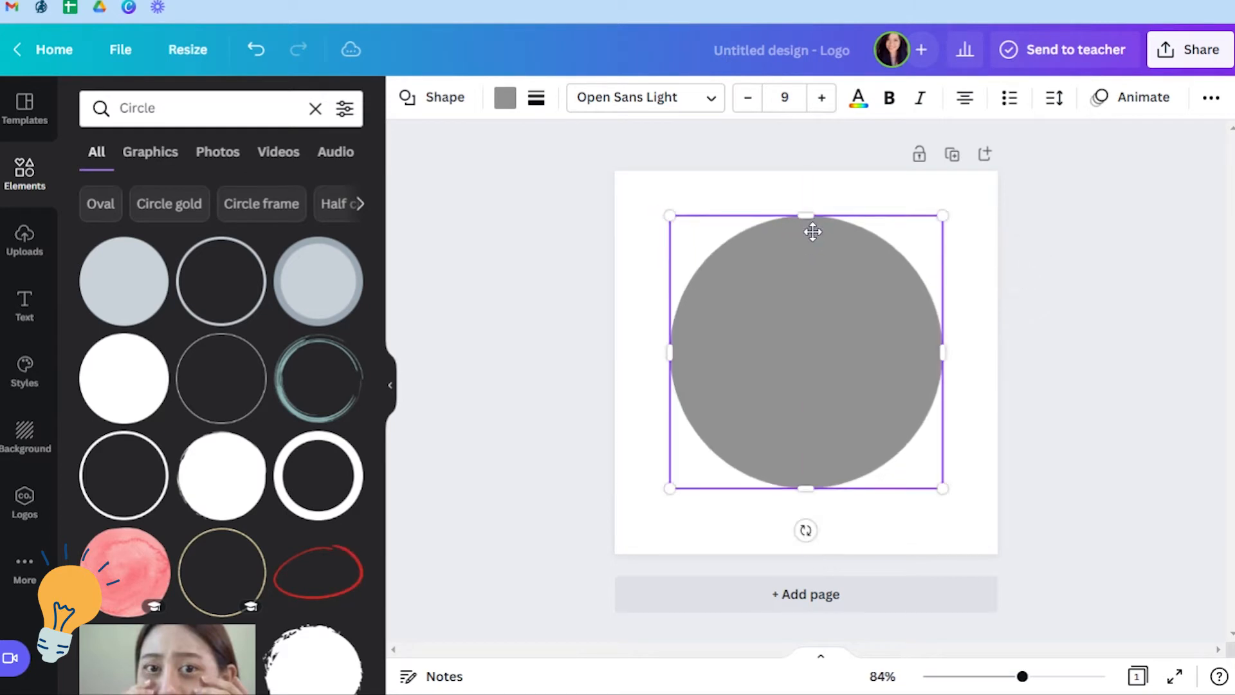
left_click_drag(943, 488, 873, 419)
left_click_drag(758, 317, 792, 335)
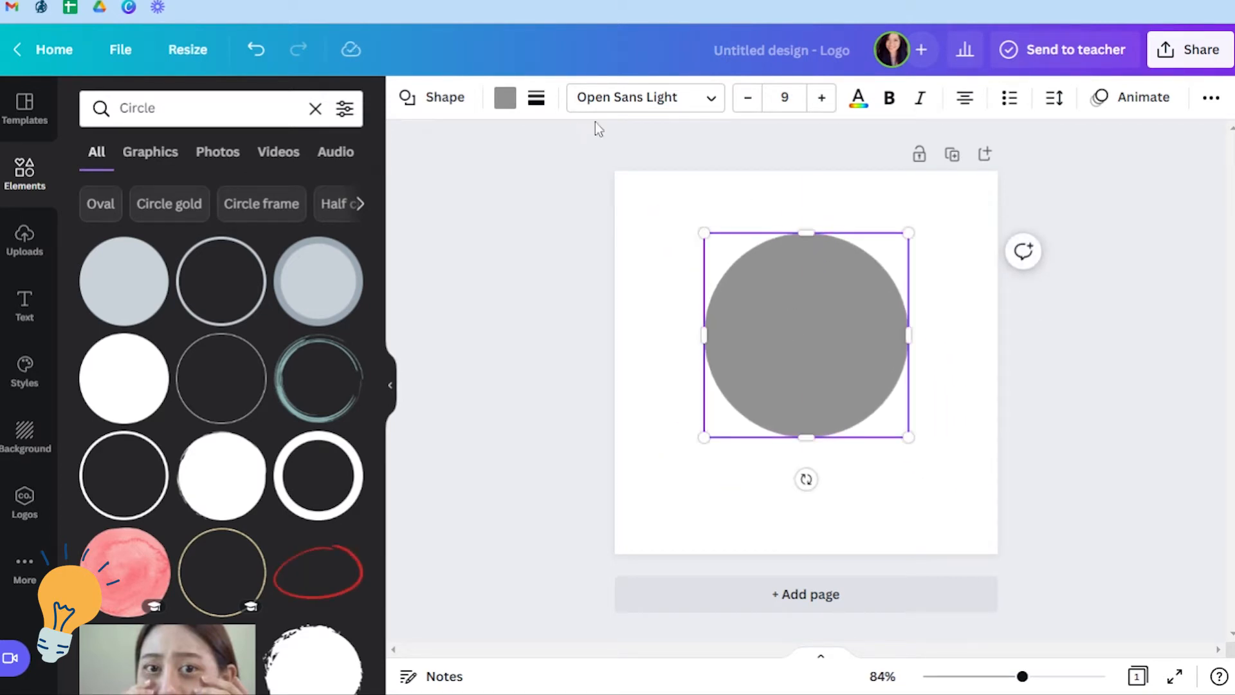
Fill the circle with the light turquoise default colour.
left_click(508, 102)
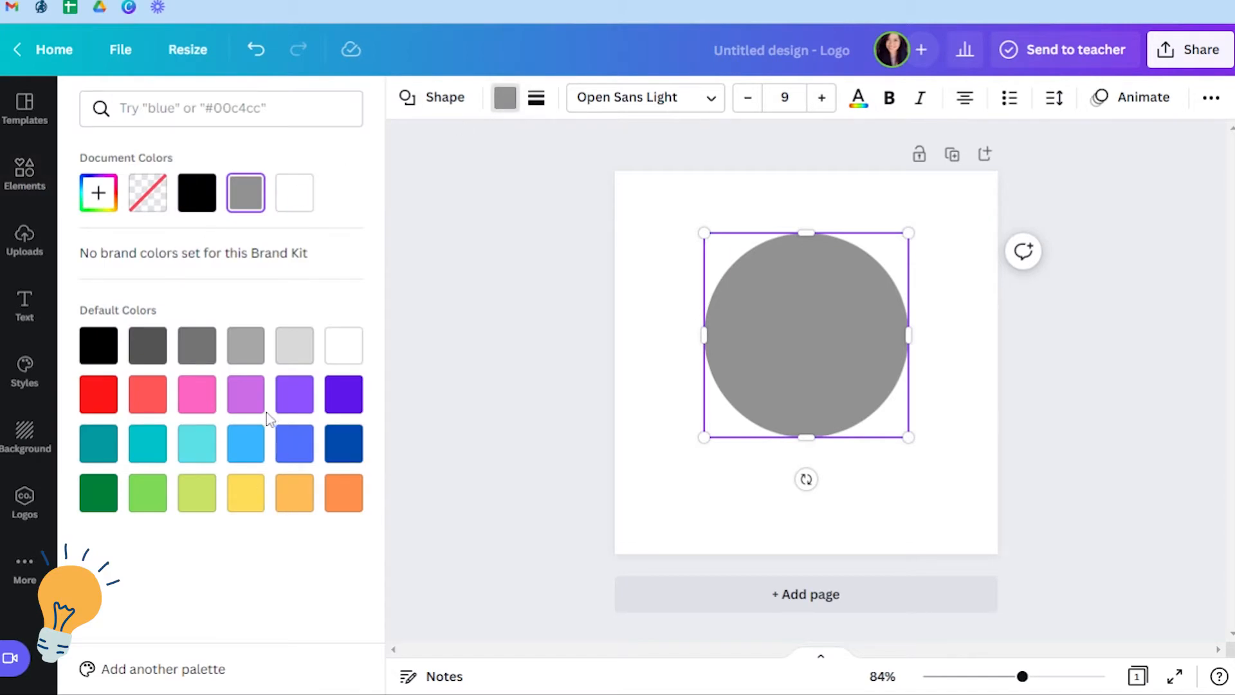
left_click(199, 443)
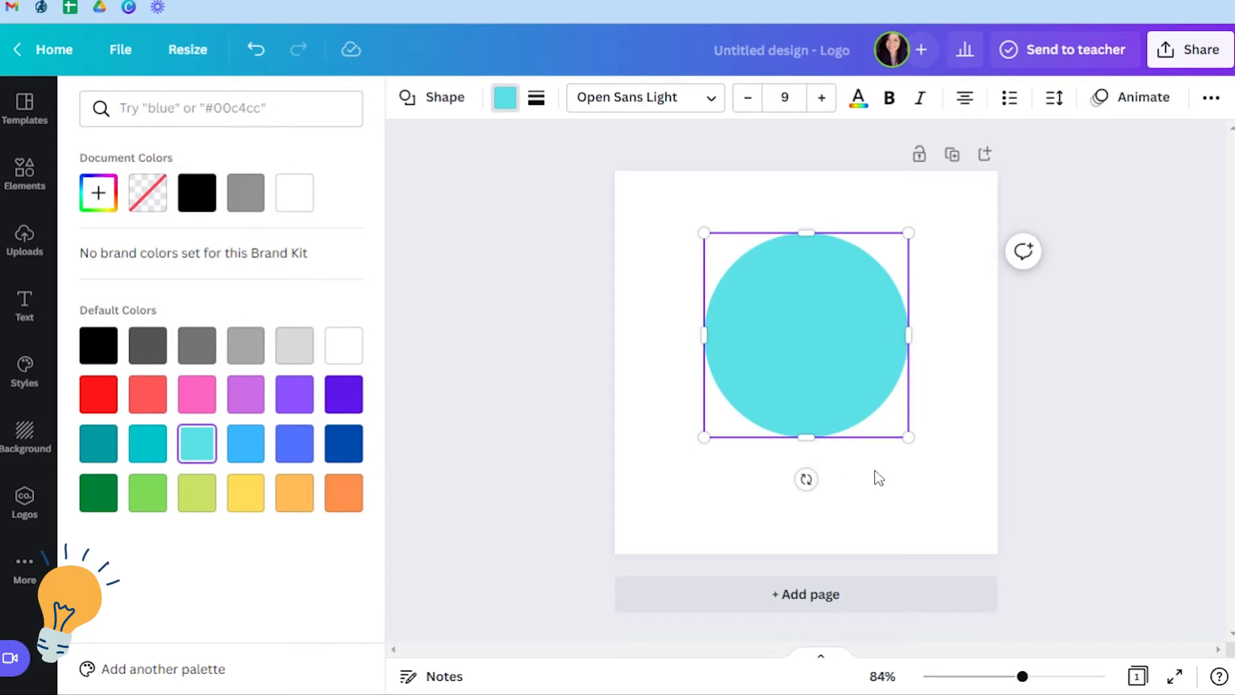
left_click(638, 213)
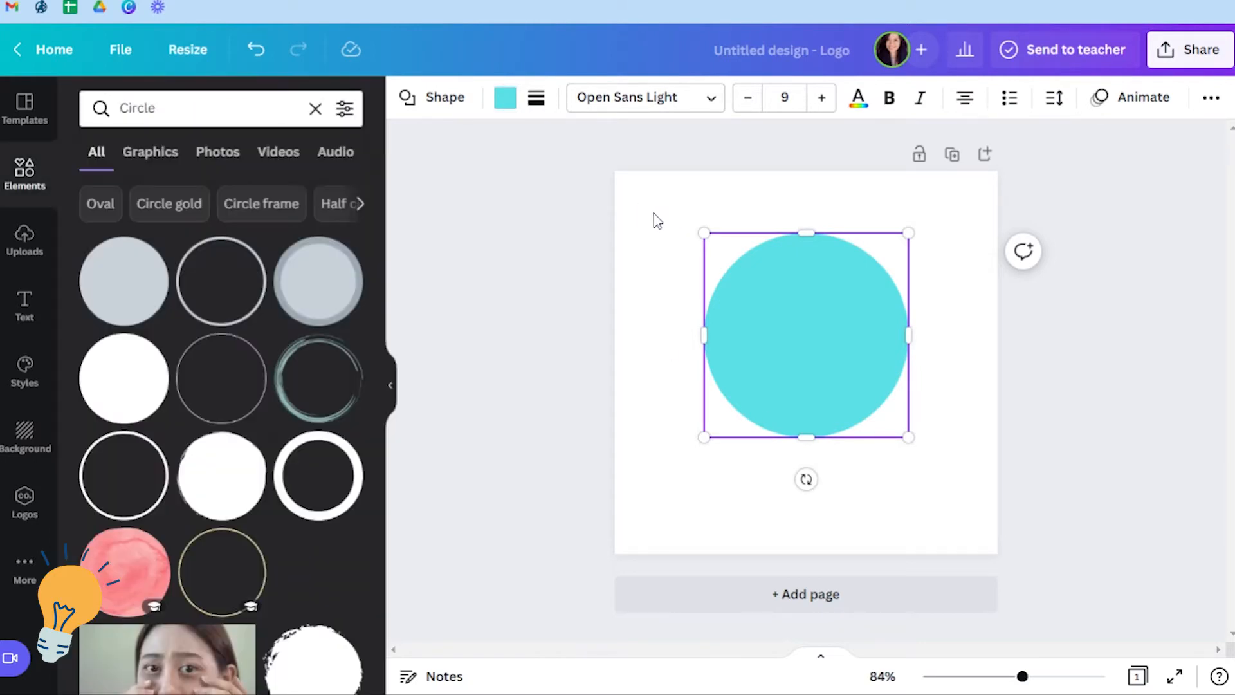
Upload the corgi image, add it to the page, and shrink it to roughly the circle's size over the circle.
left_click(23, 243)
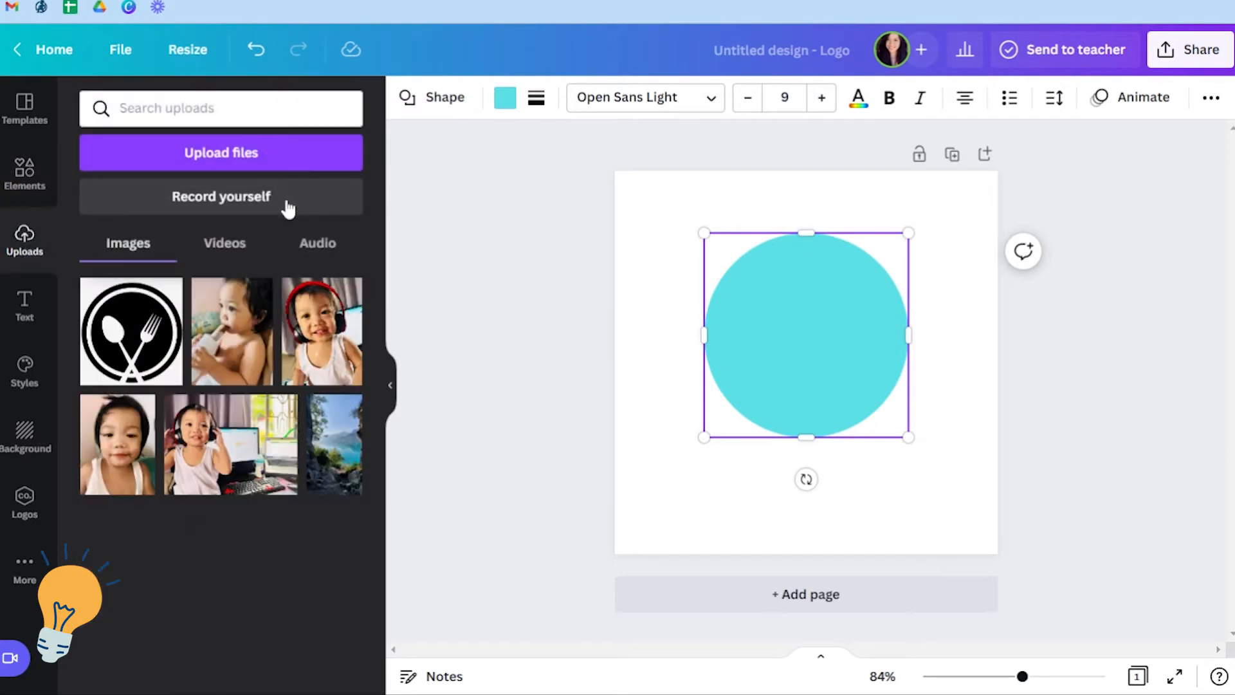
left_click(261, 166)
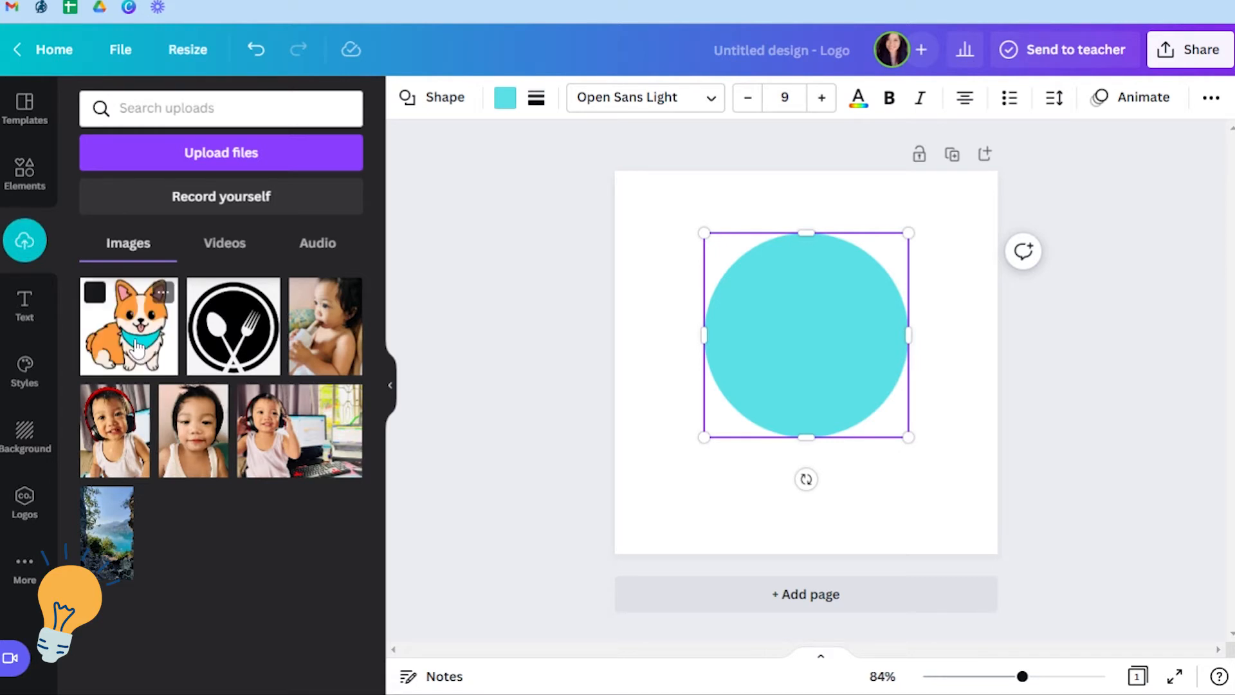
left_click(129, 326)
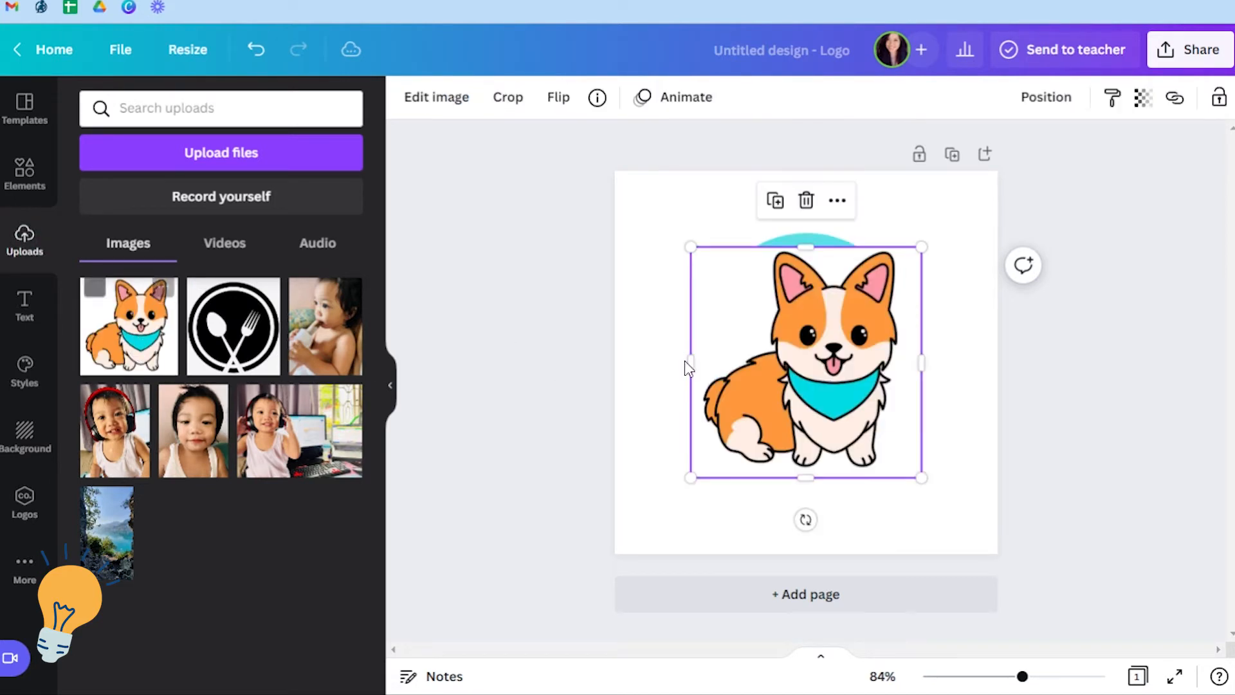
left_click_drag(920, 473, 889, 443)
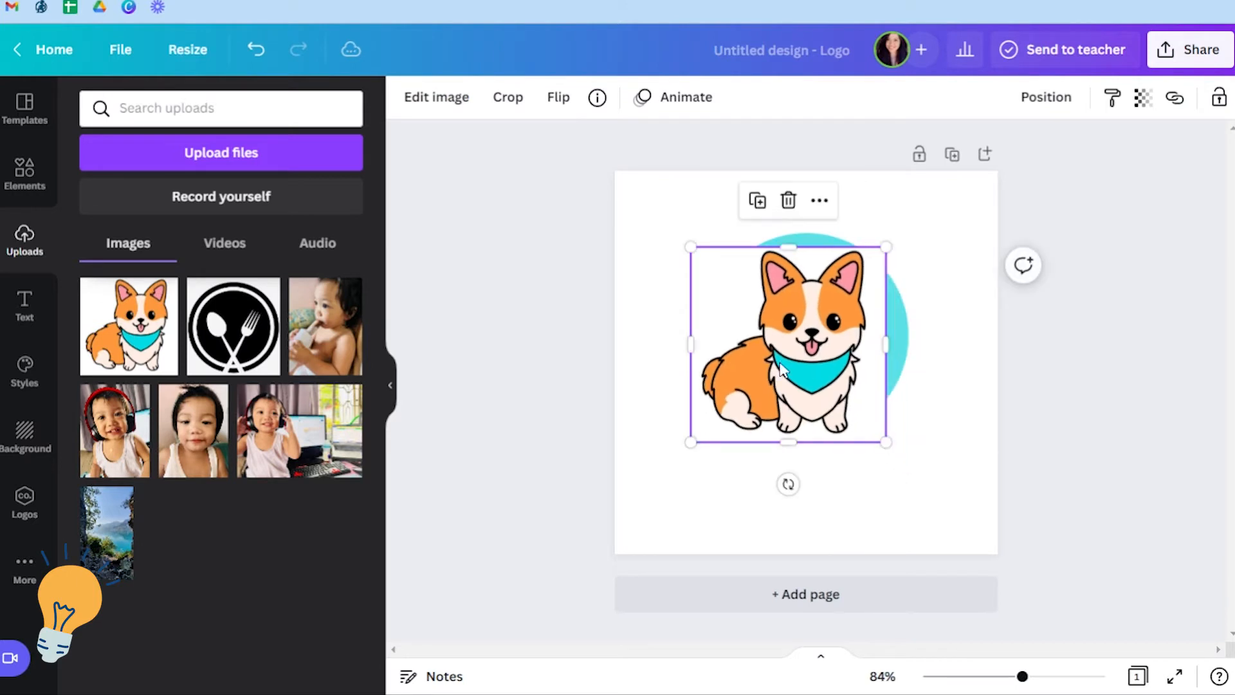
left_click_drag(804, 347, 827, 348)
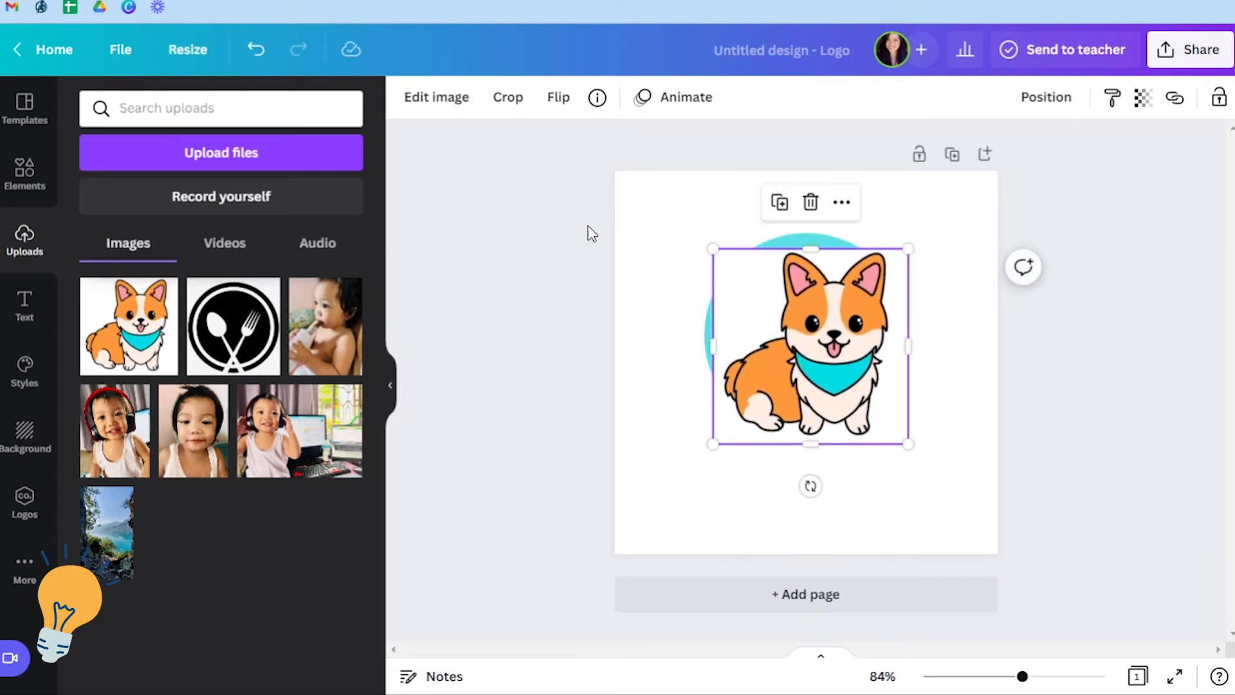
Remove the corgi image's background with Background Remover and reposition the corgi over the turquoise circle.
left_click(440, 103)
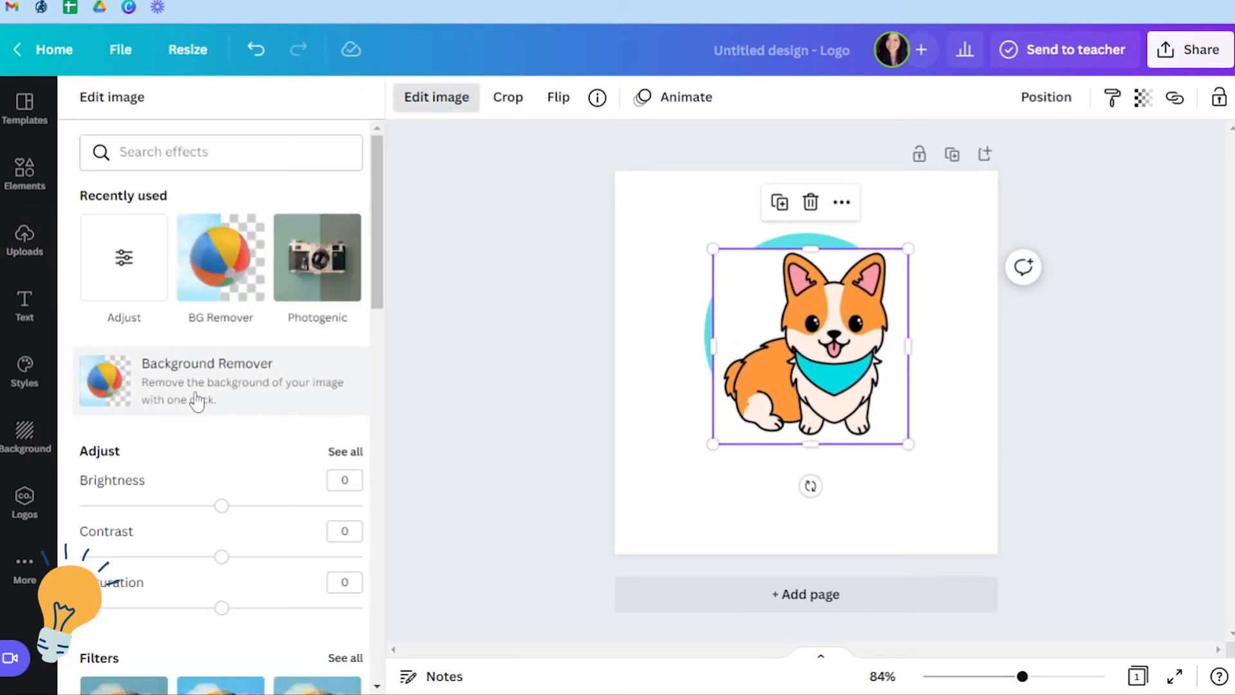
left_click(195, 399)
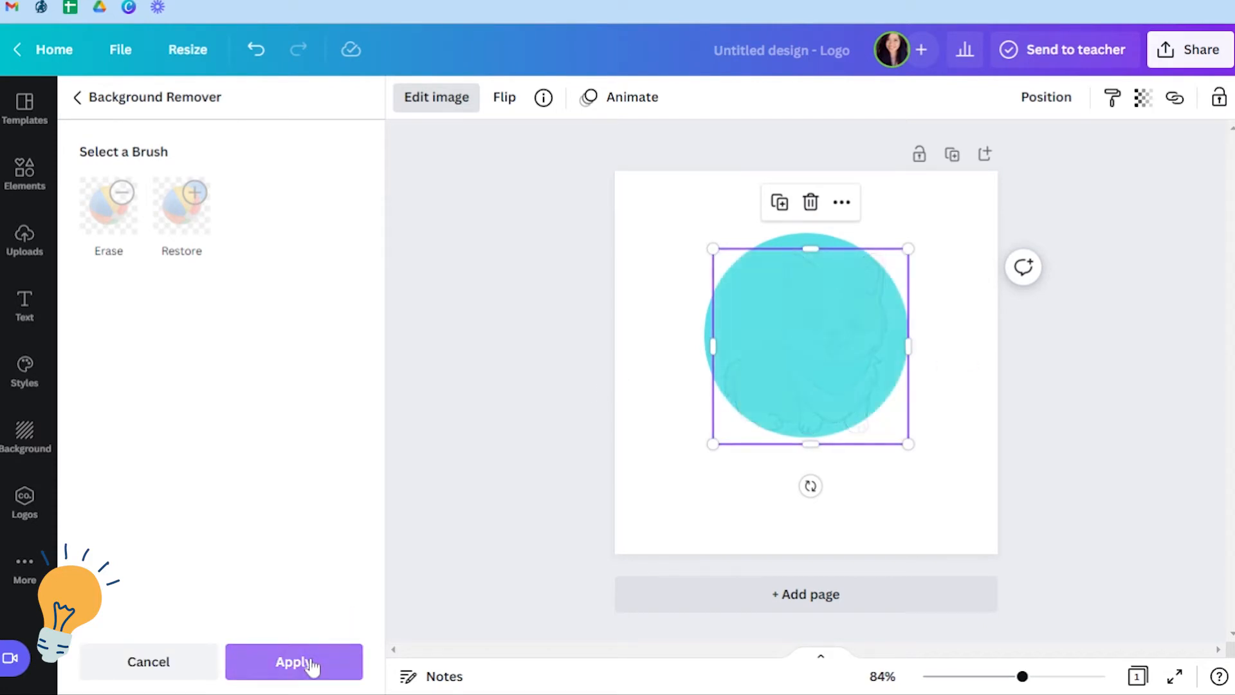
left_click(312, 663)
left_click_drag(850, 378, 813, 376)
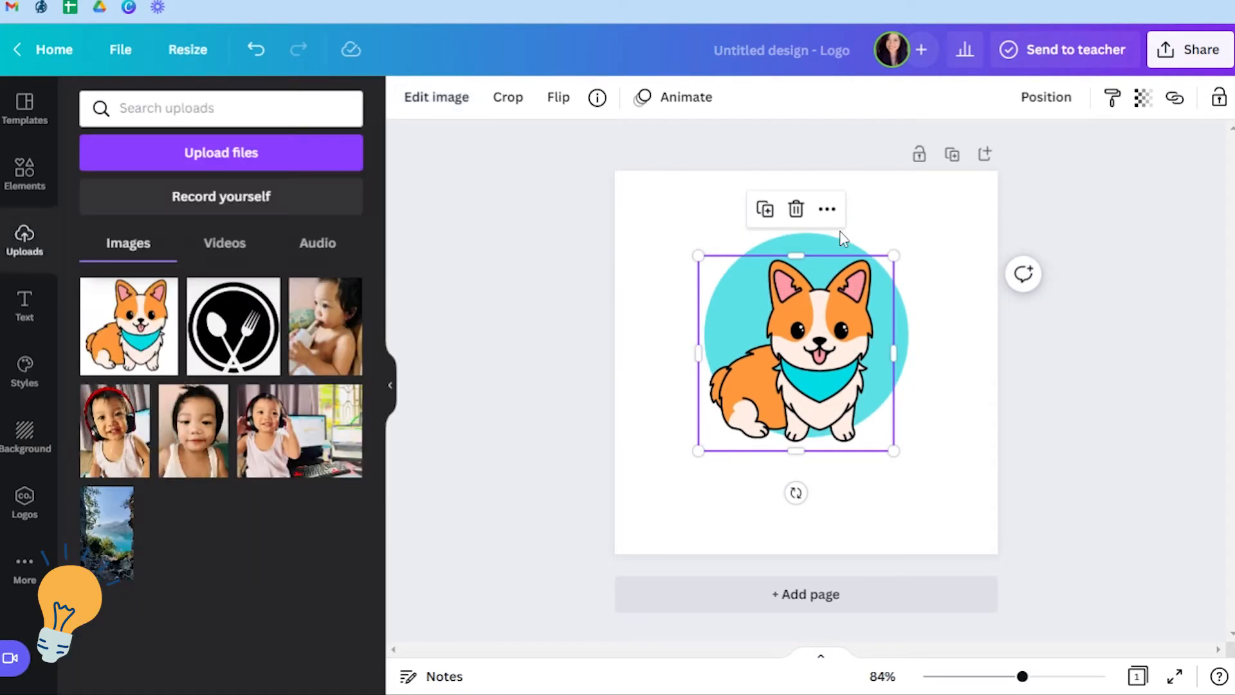
Try pale pink, brown, white and grey fills on the circle behind the corgi, and return it to light turquoise.
left_click(823, 241)
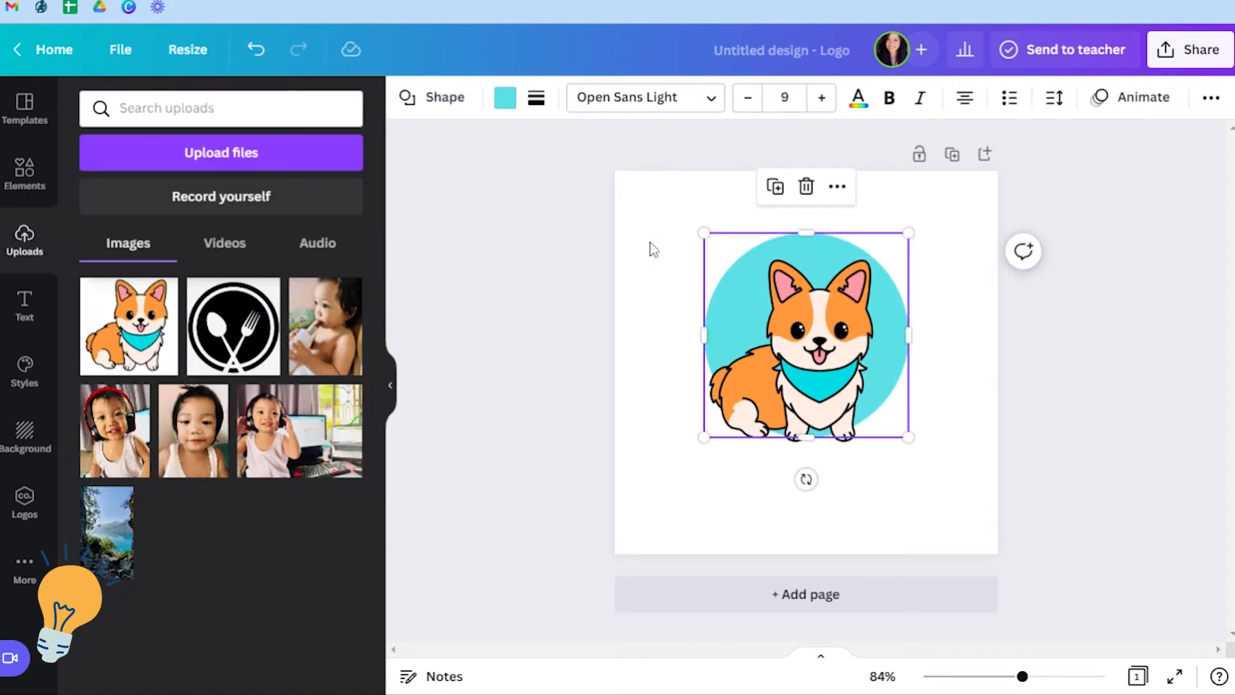
left_click(505, 98)
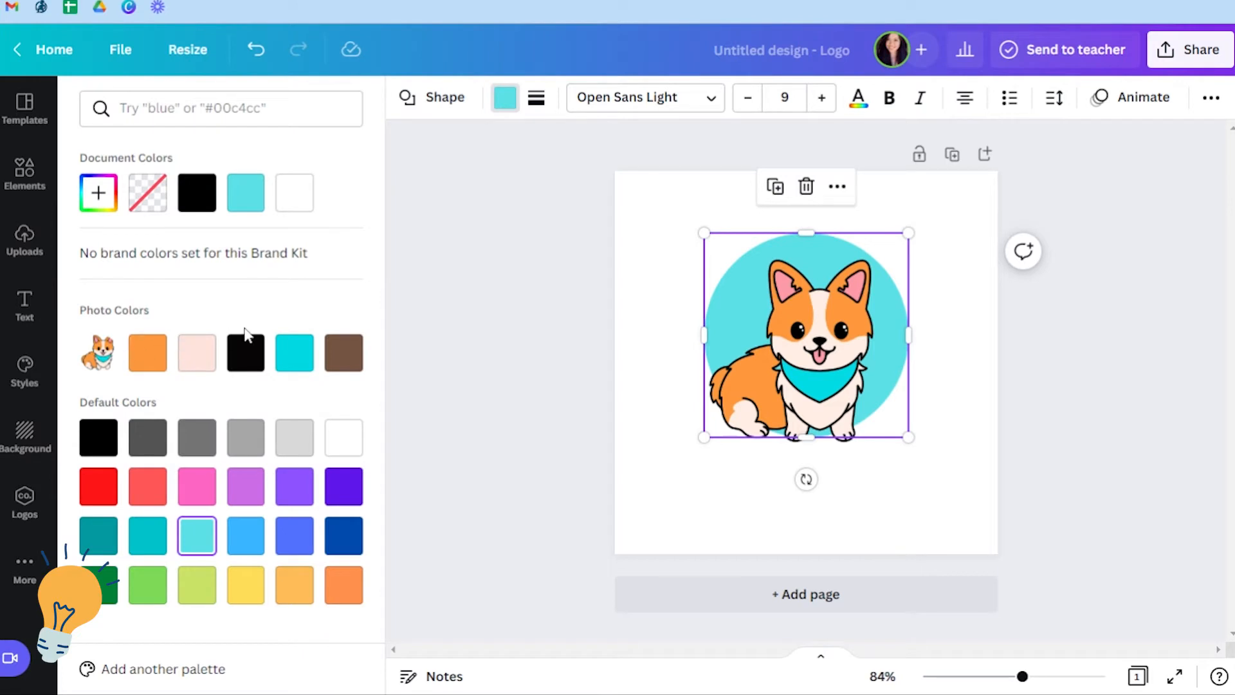
left_click(197, 353)
left_click(343, 352)
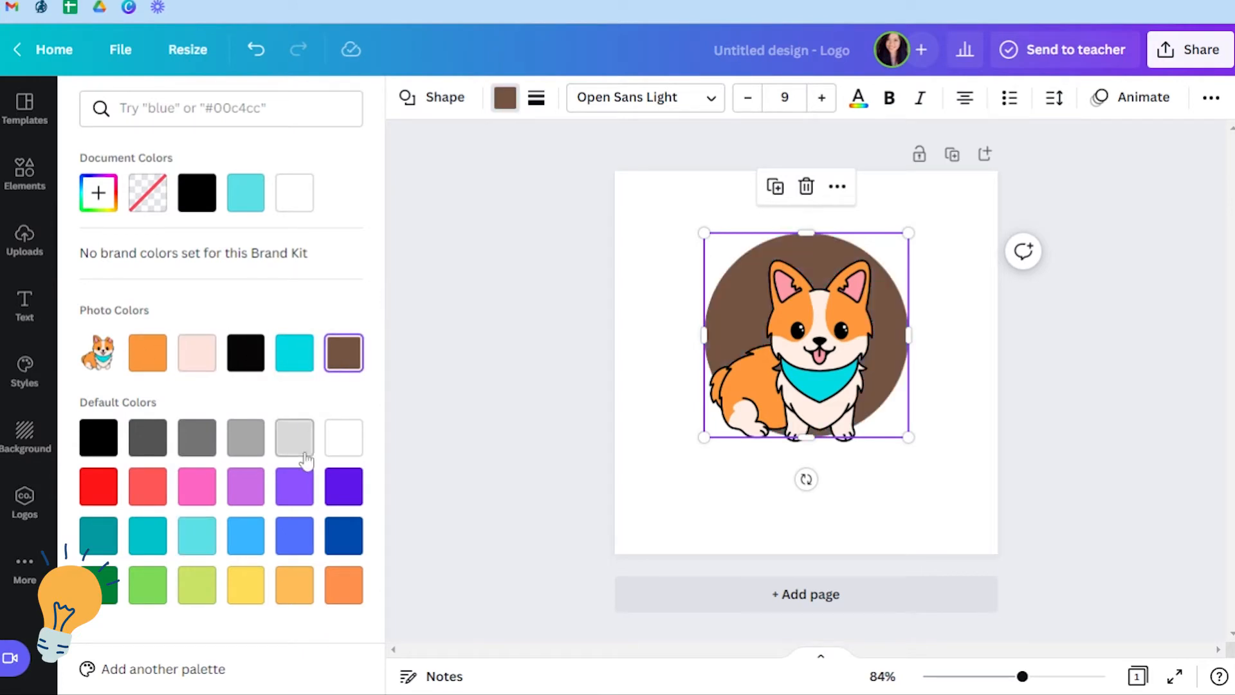
left_click(343, 438)
left_click(294, 437)
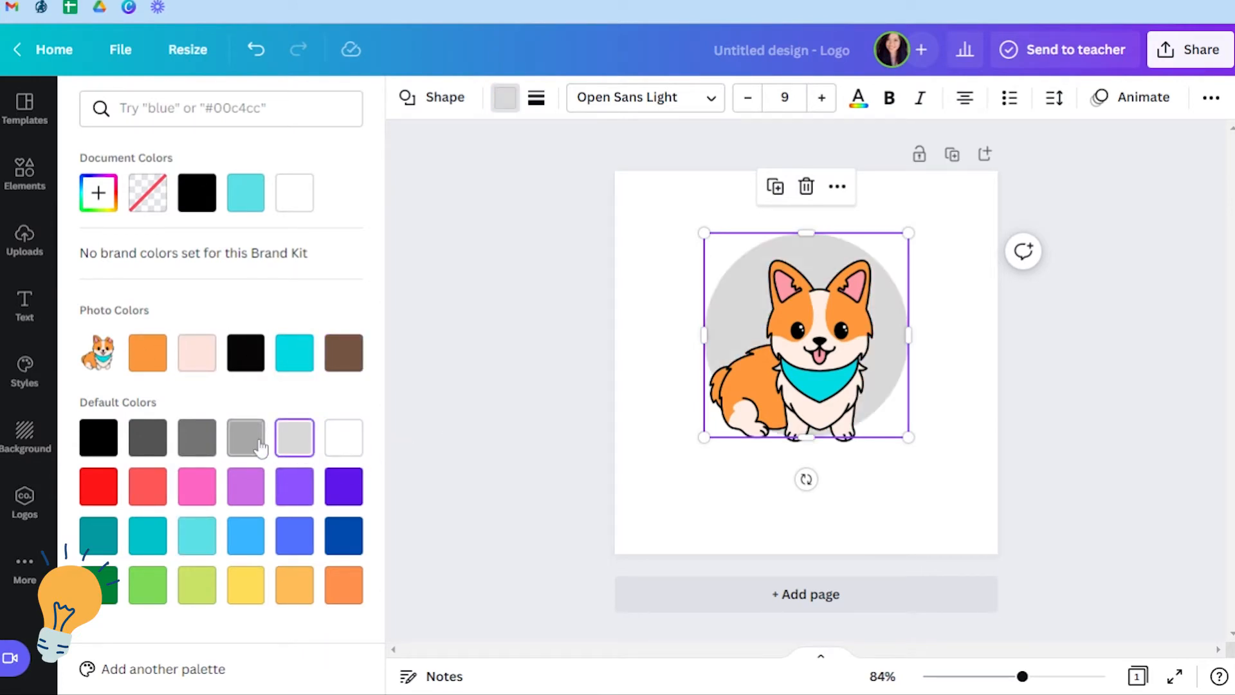
left_click(247, 448)
left_click(199, 537)
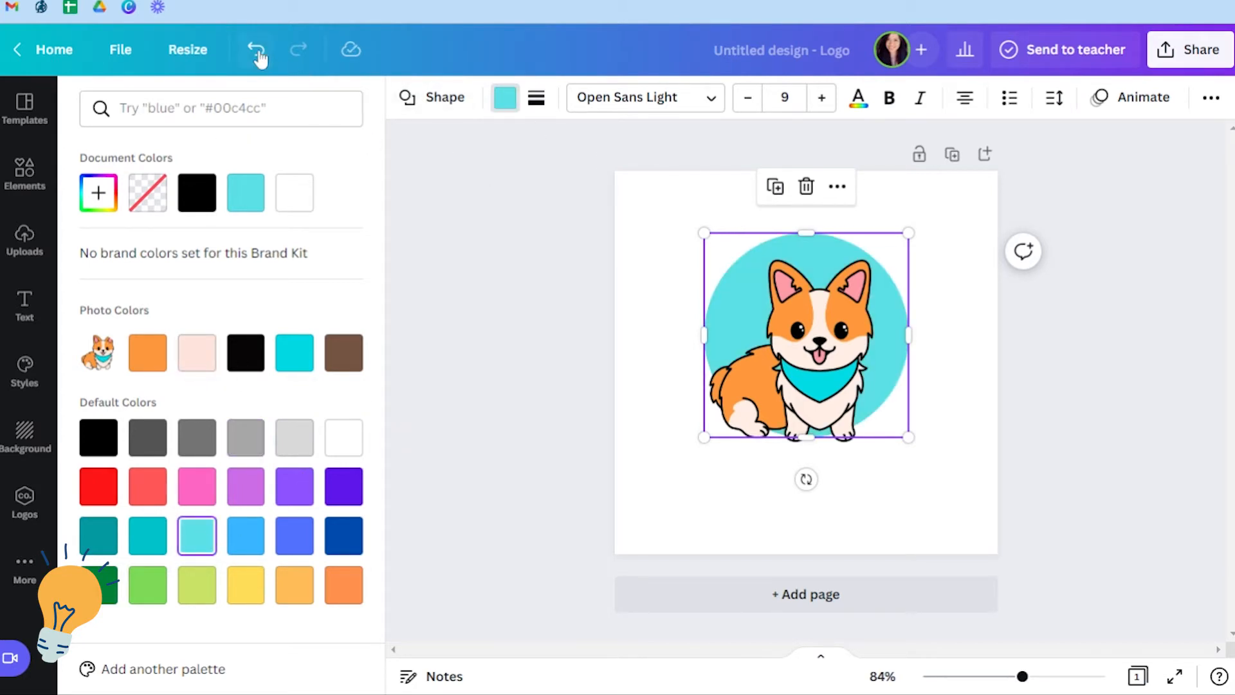
key("Escape")
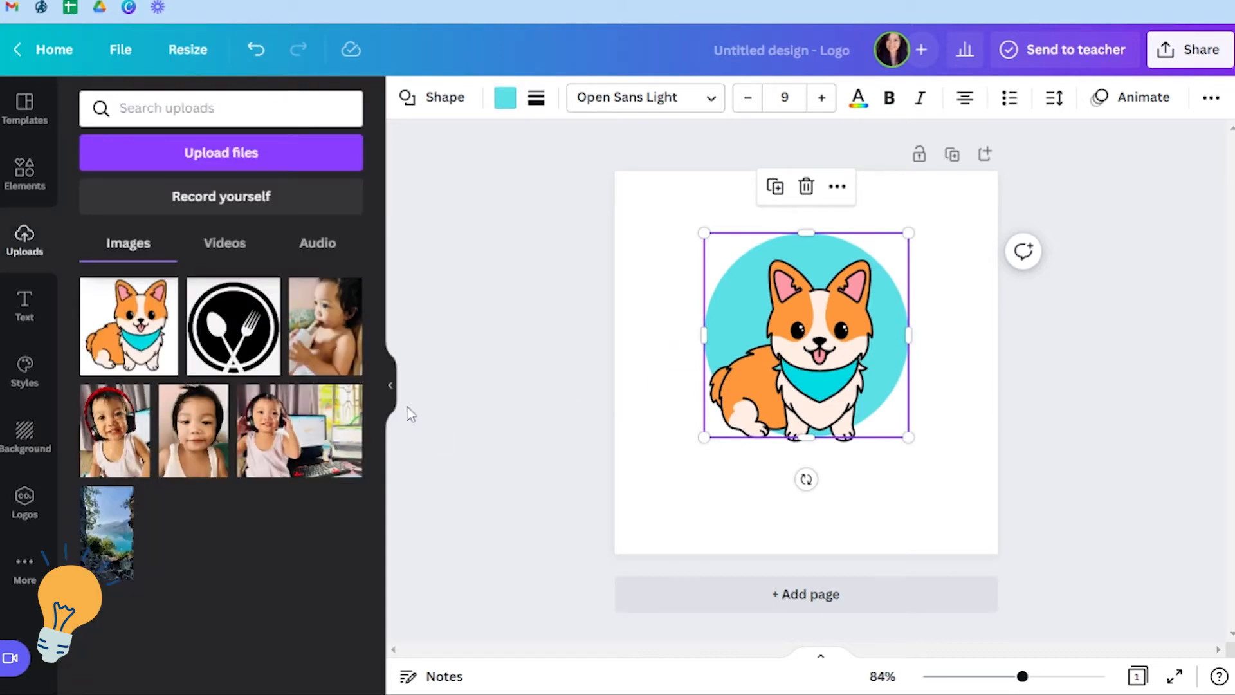
Add a heading below the corgi and widen its text box to almost the full page width.
left_click(36, 303)
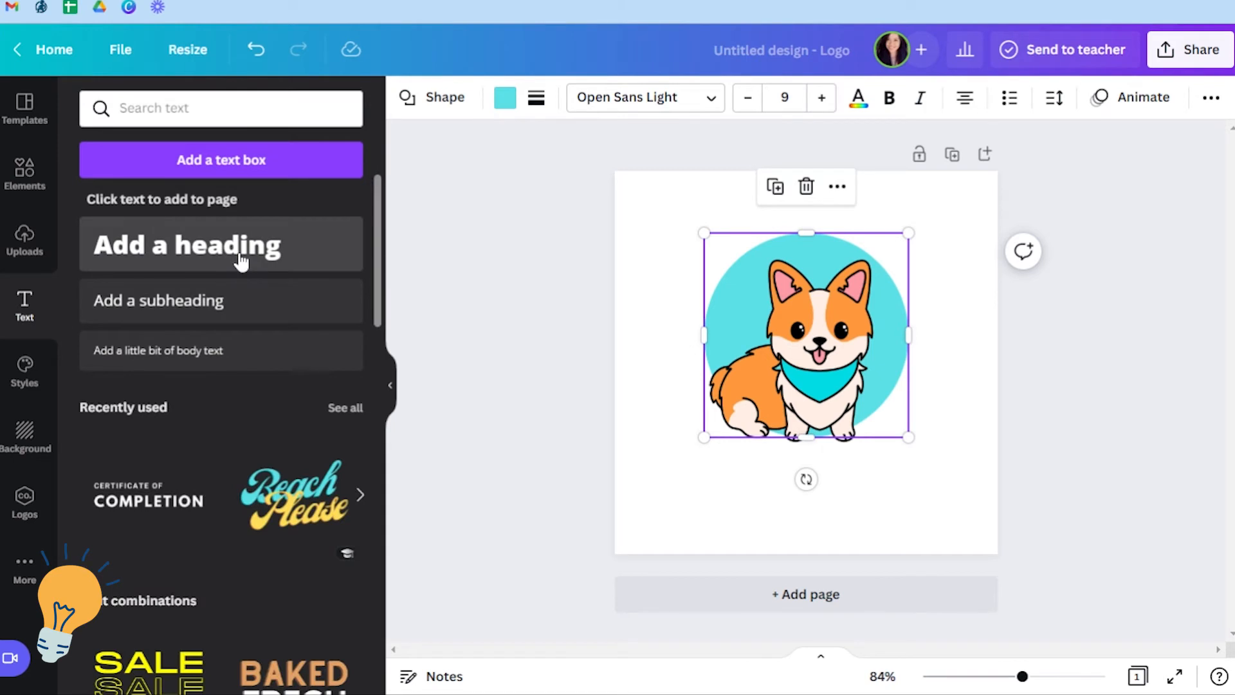
left_click(242, 262)
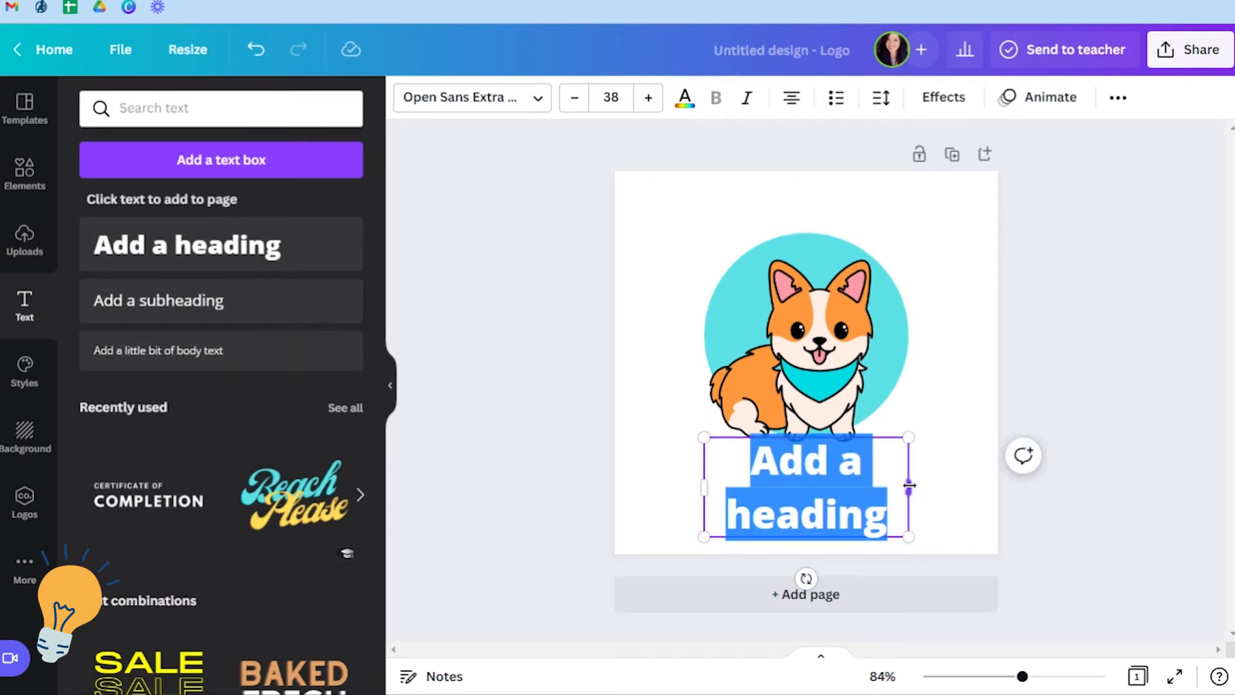
left_click_drag(908, 486, 997, 486)
left_click_drag(703, 472, 637, 473)
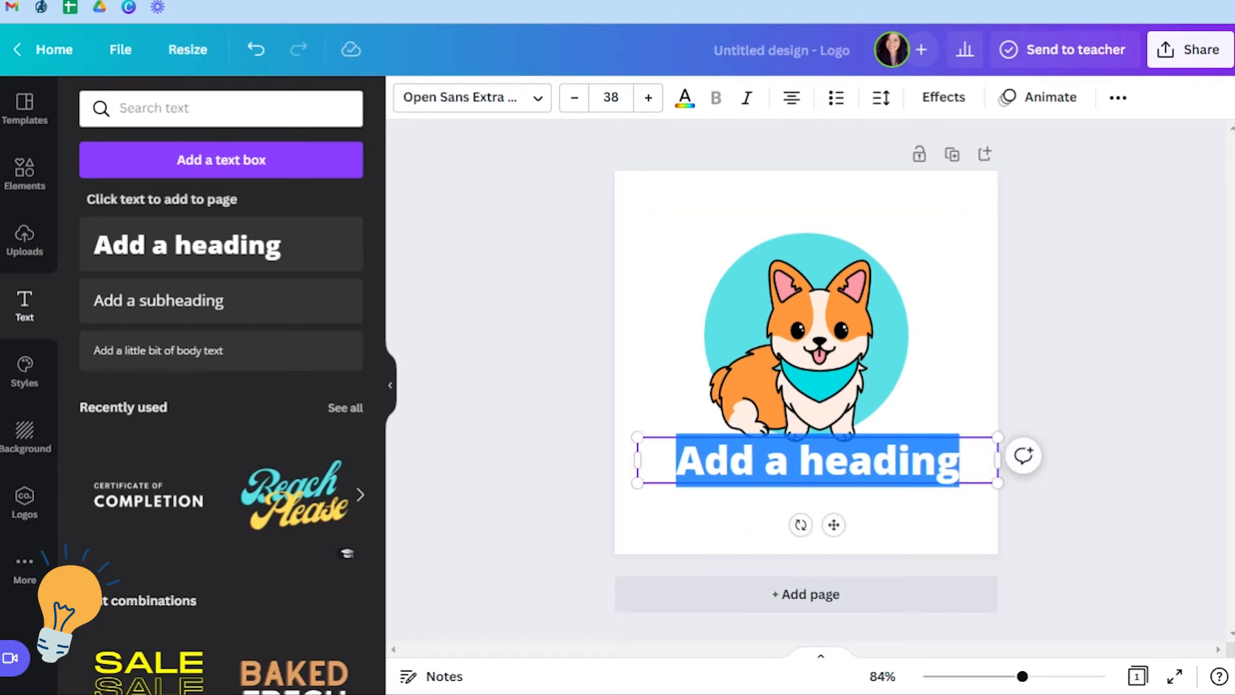
Replace the heading text with "Gentle Dog", narrow its text box to fit the words, and centre it beneath the corgi.
key("BackSpace")
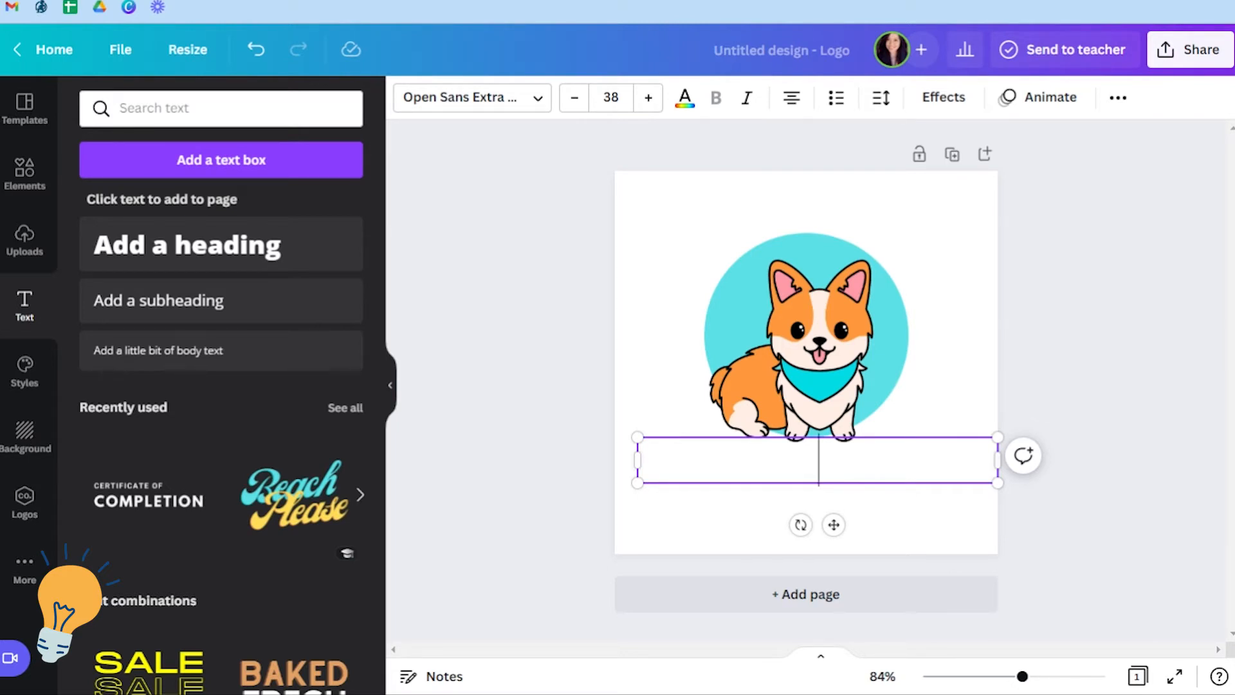
type("G")
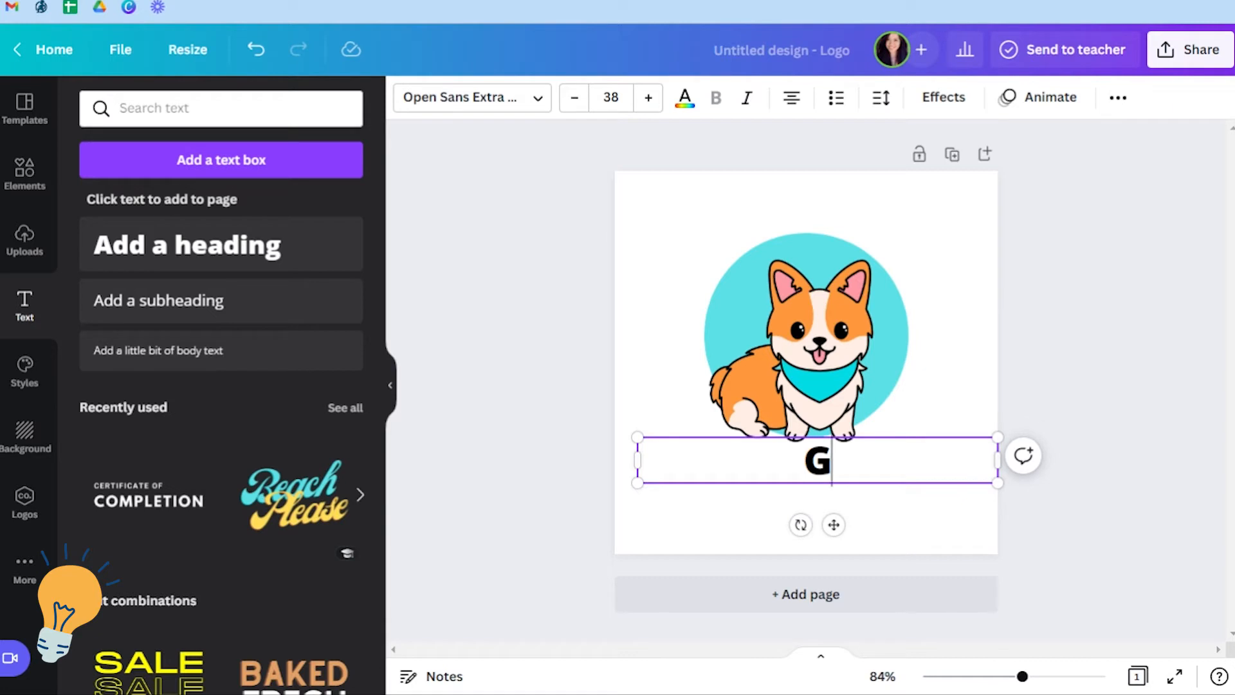
type("entle ")
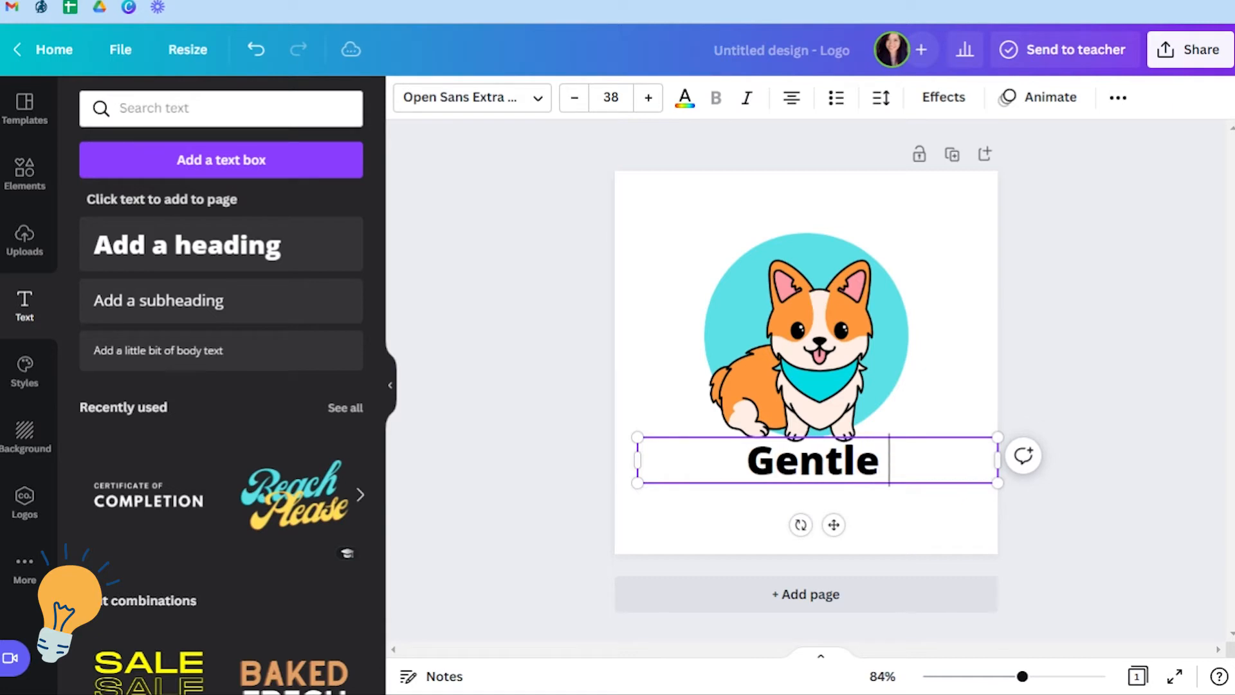
type("Dog")
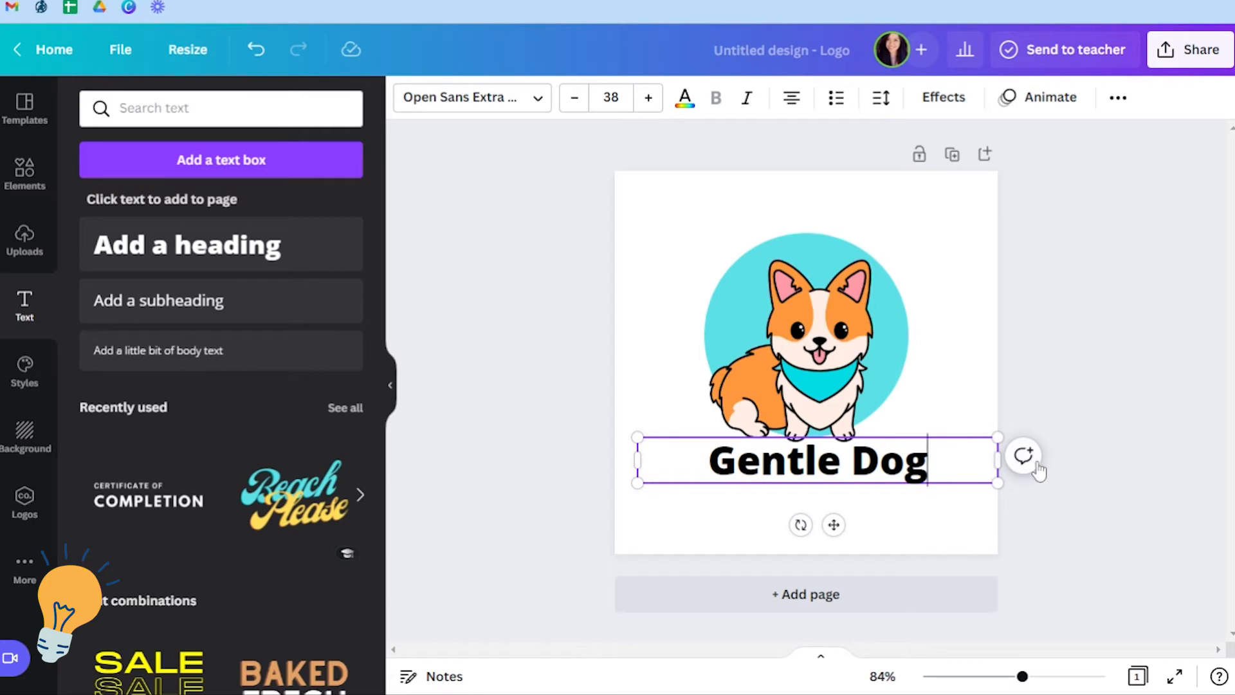
left_click_drag(997, 463, 964, 462)
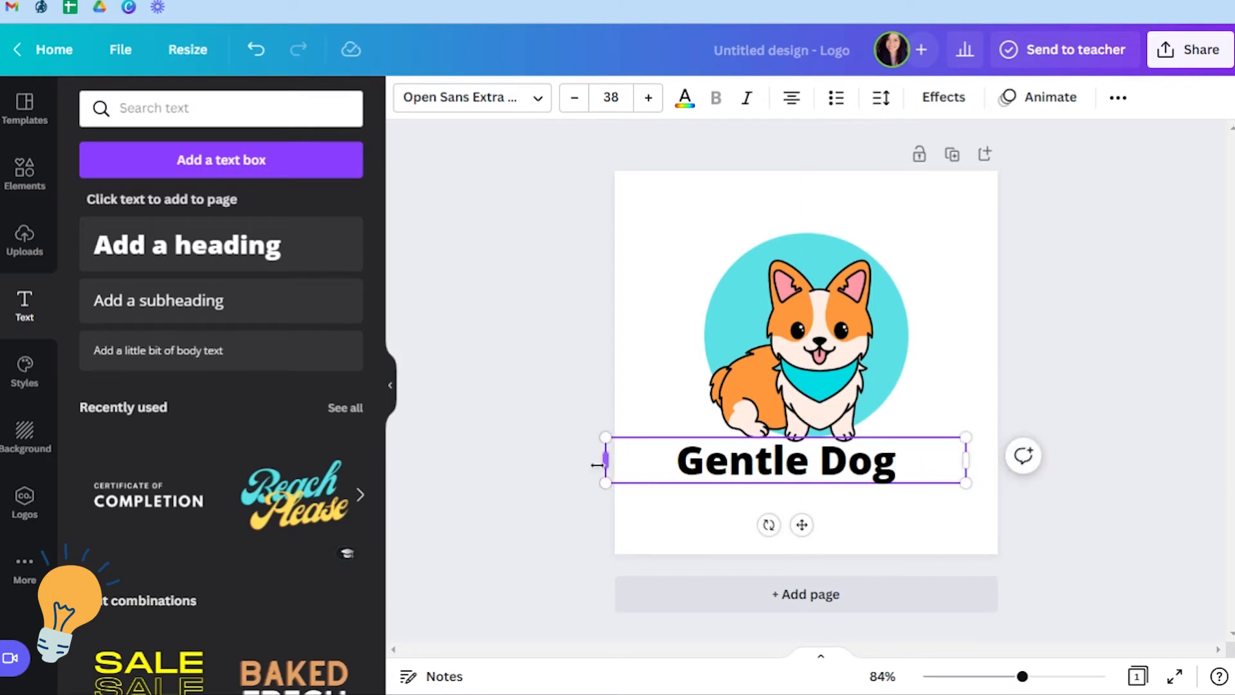
left_click_drag(597, 464, 714, 461)
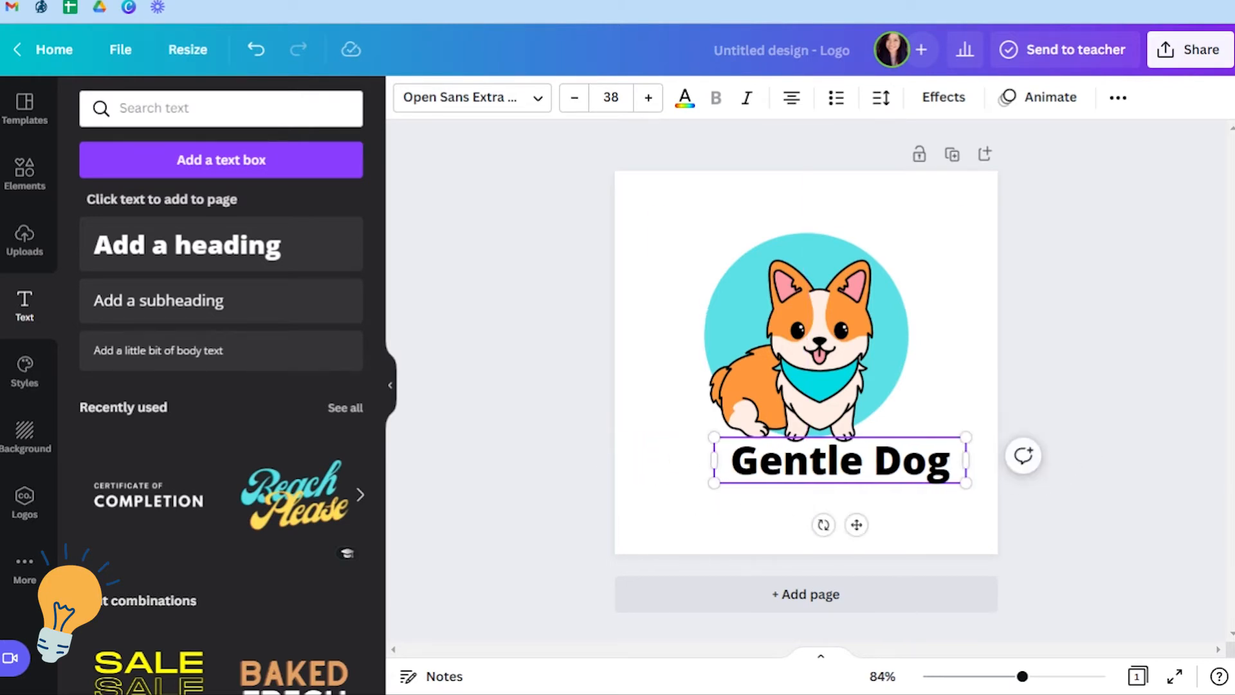
left_click_drag(914, 435, 885, 436)
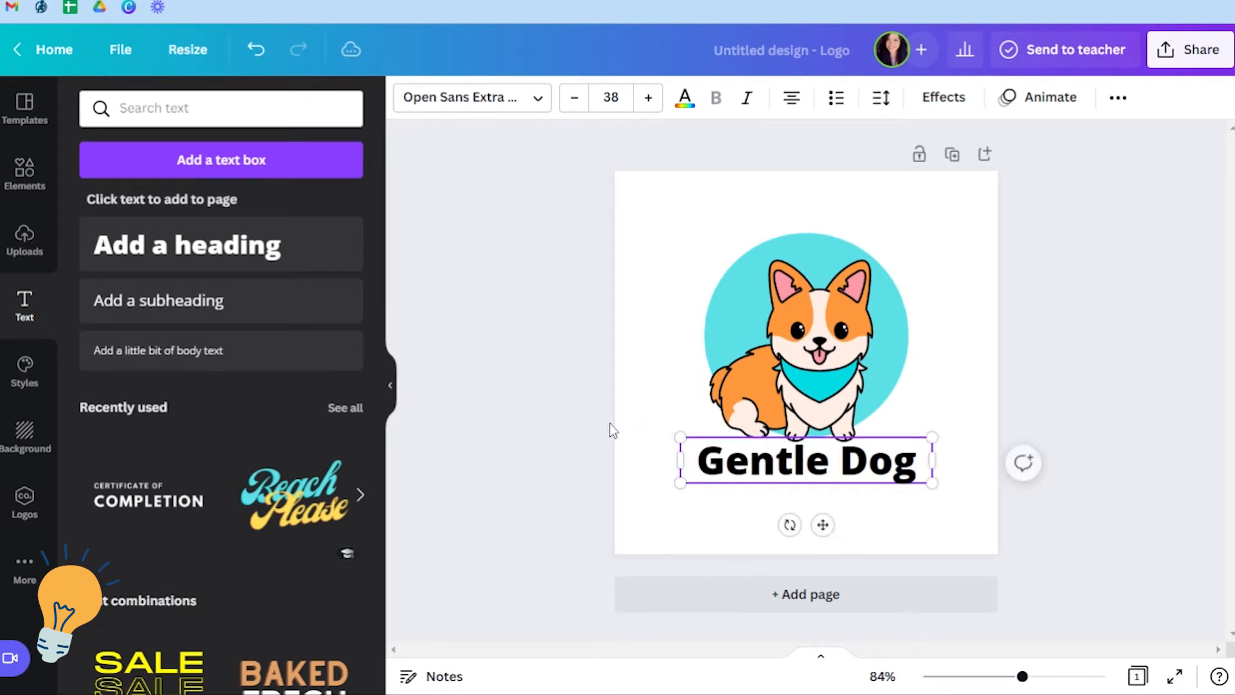
Add a subheading reading "Grooming" directly below the Gentle Dog heading.
left_click(220, 302)
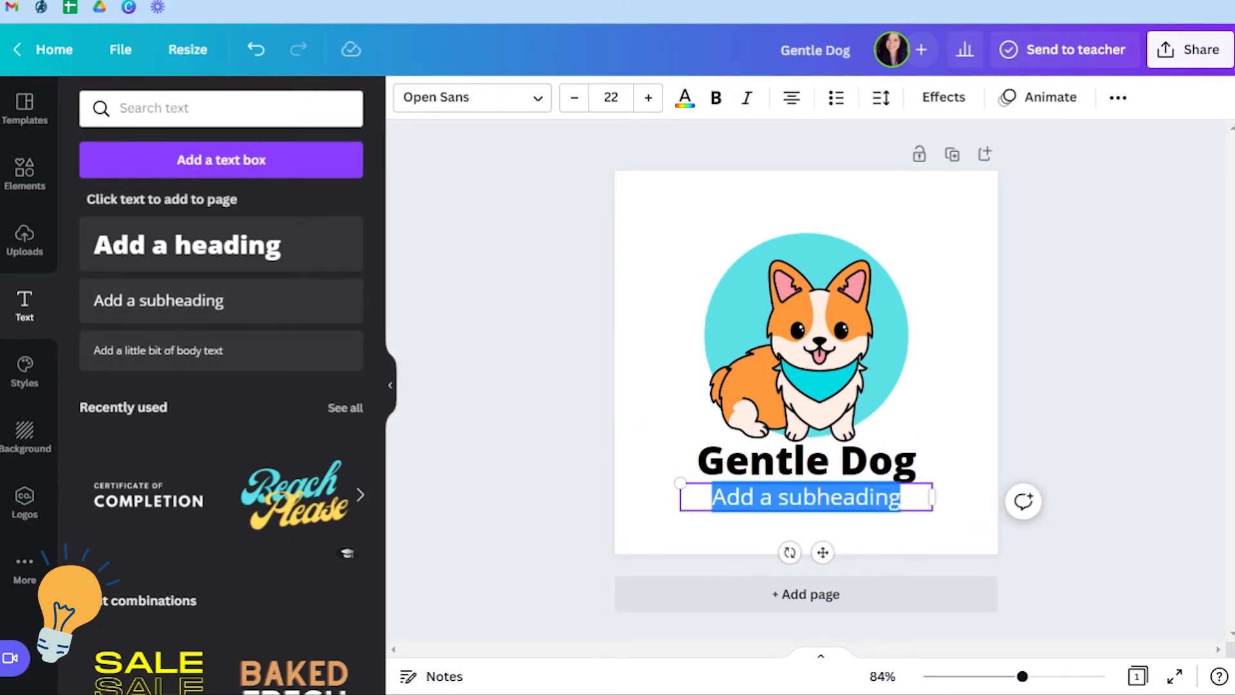
left_click(902, 497)
key("ctrl+a")
type("Grooming")
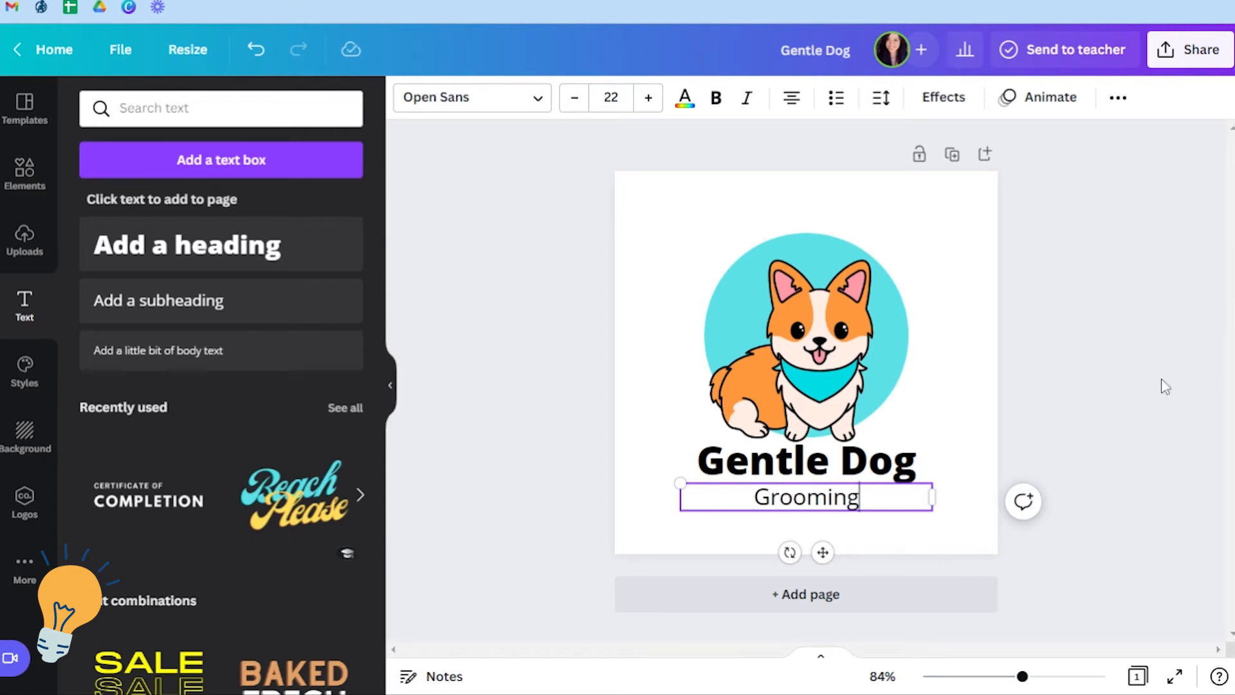
left_click(964, 416)
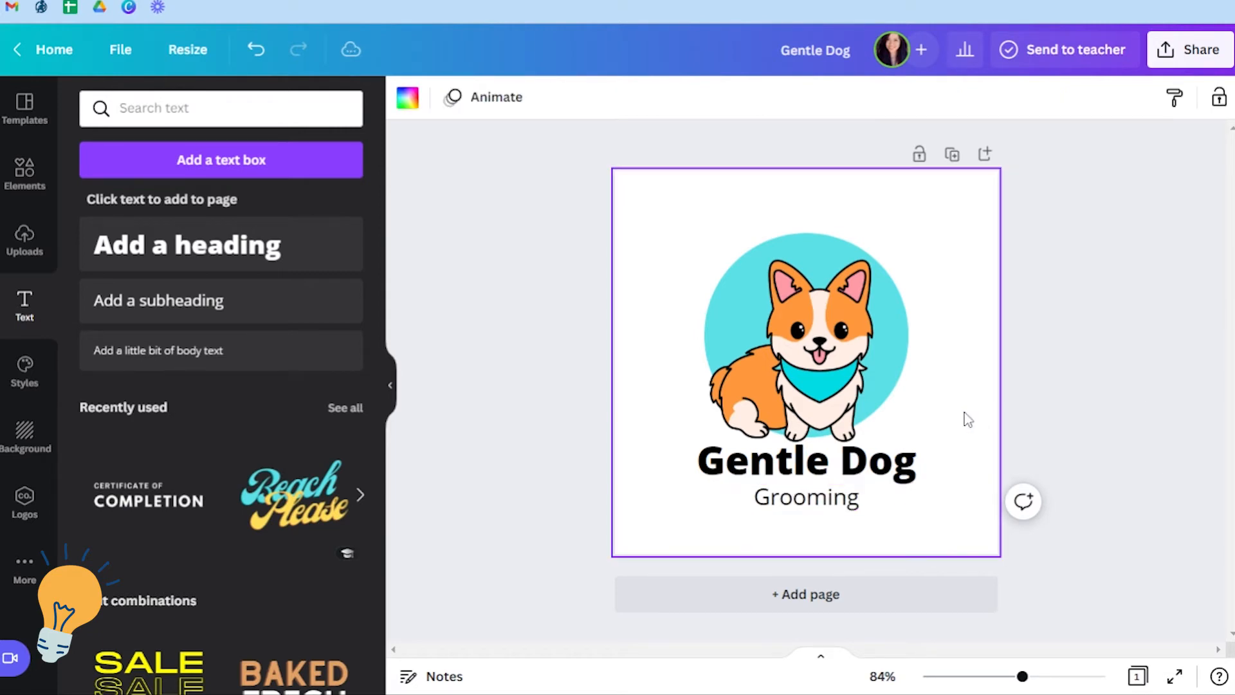
Reduce the Gentle Dog heading's font size to 31.
left_click(848, 462)
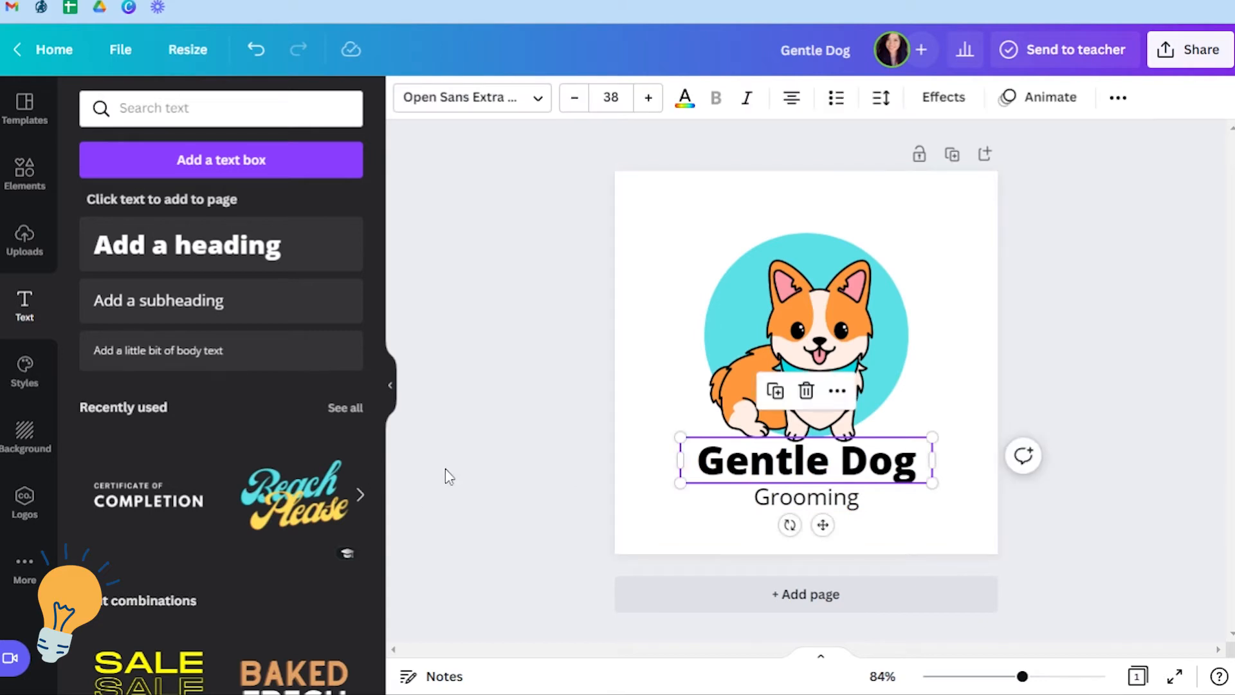
left_click(575, 100)
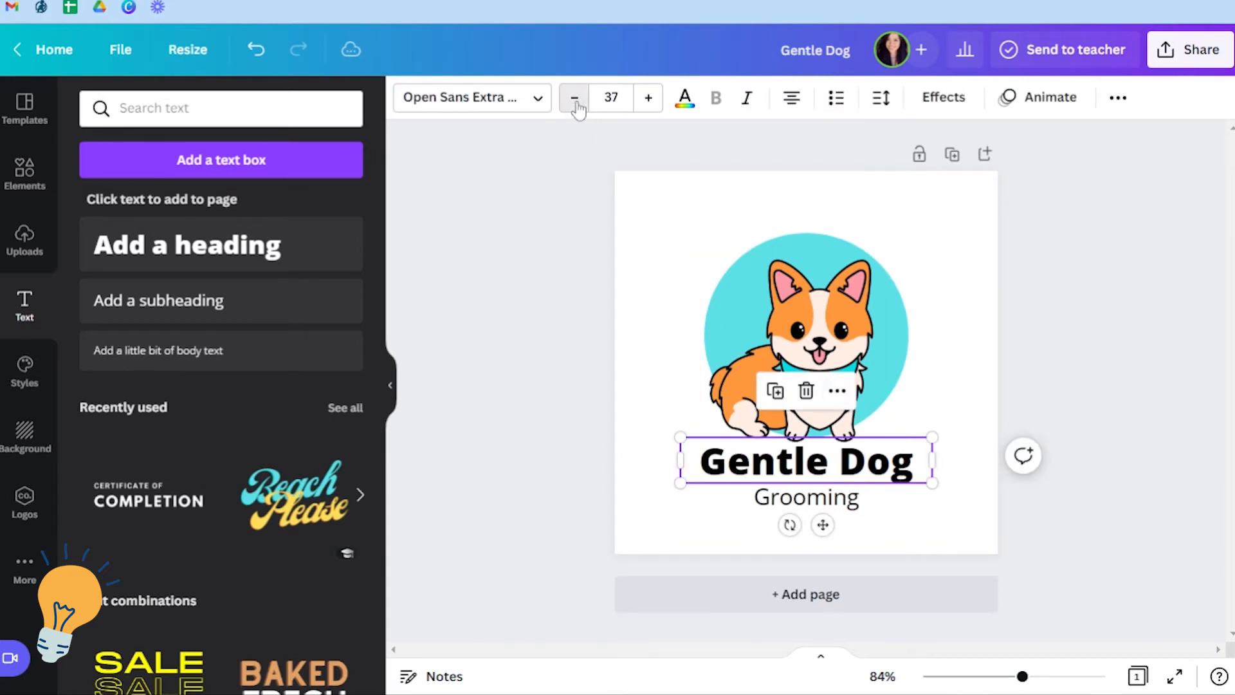
left_click(575, 100)
left_click(575, 100)
left_click(575, 100)
left_click(575, 99)
left_click(575, 100)
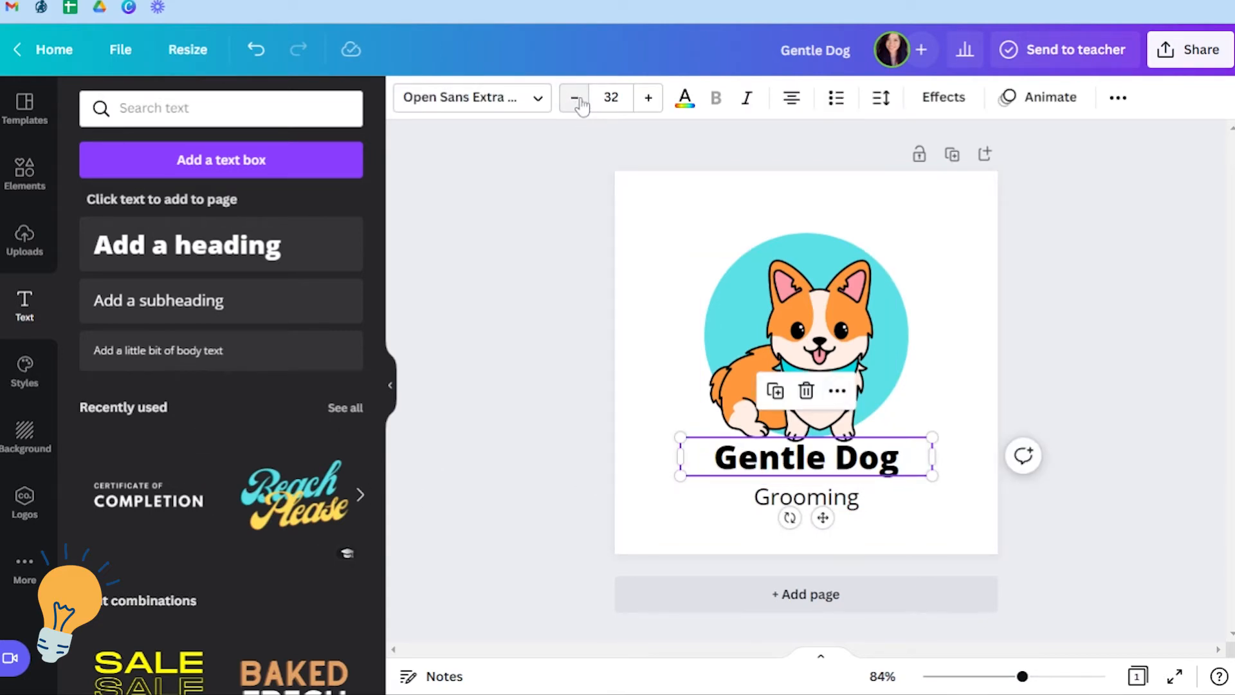
left_click(575, 100)
Change the Gentle Dog heading's font to にくまる and shift the heading slightly left.
left_click(545, 103)
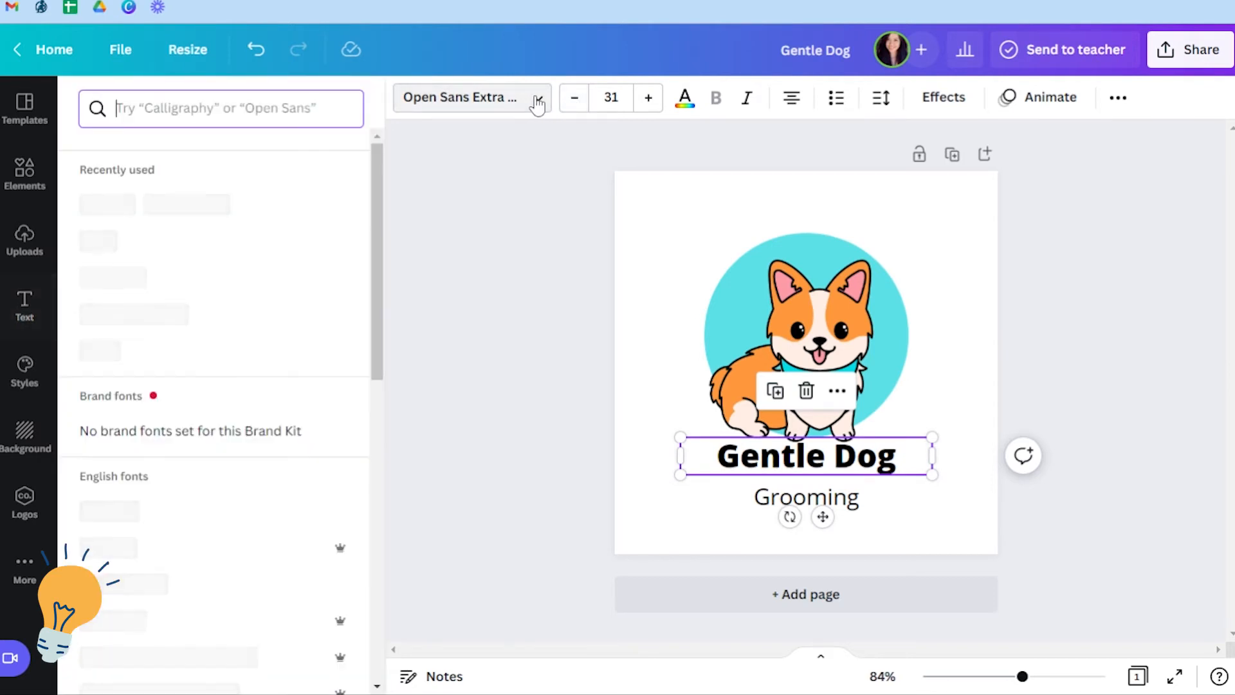
mouse_move(374, 234)
left_mouse_down()
mouse_move(386, 288)
mouse_move(383, 254)
left_mouse_up()
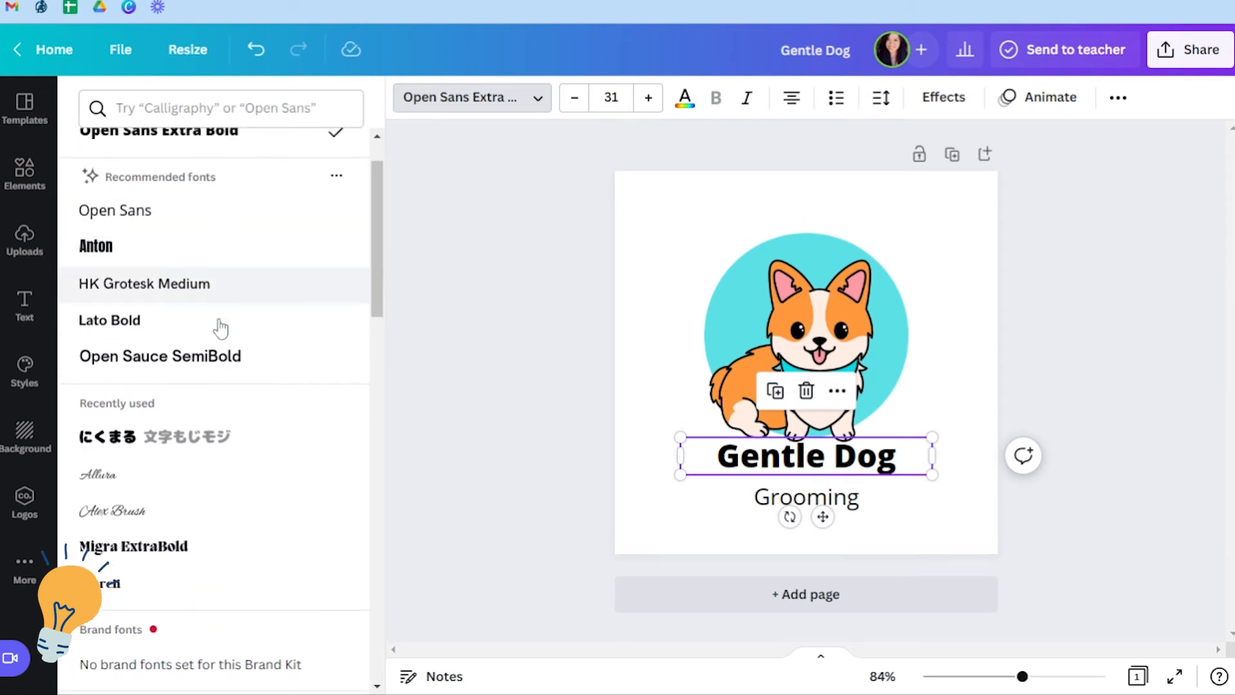
left_click(239, 437)
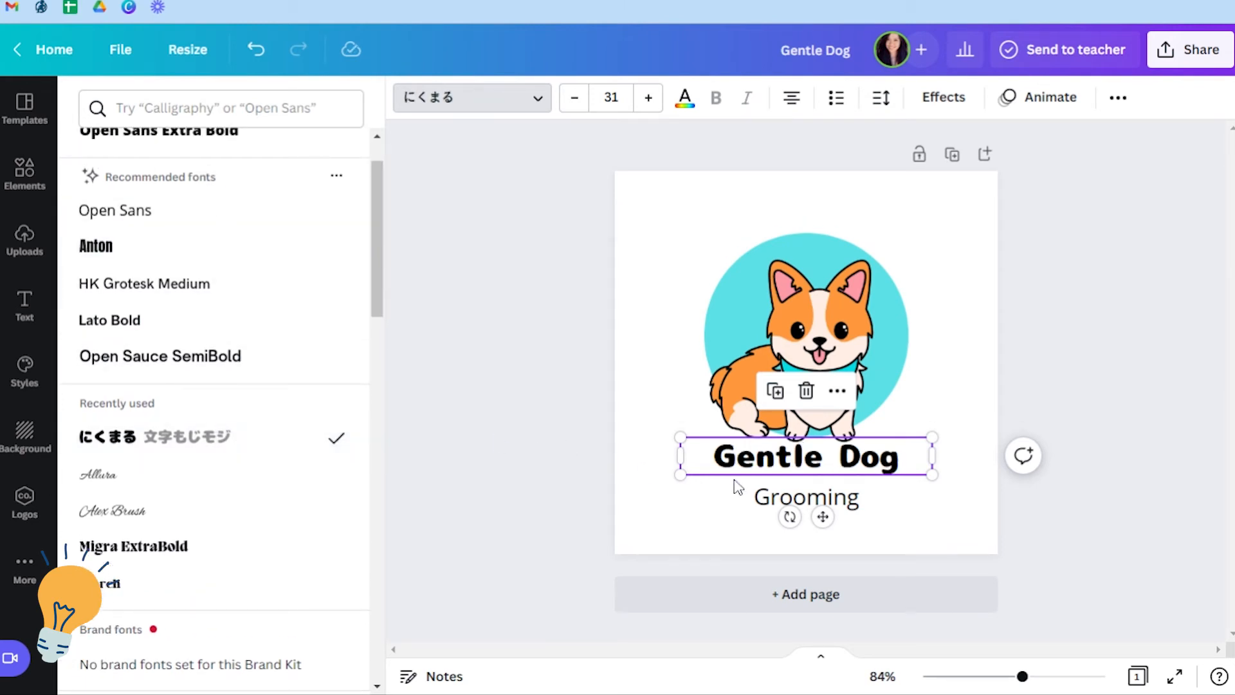
left_click(902, 459)
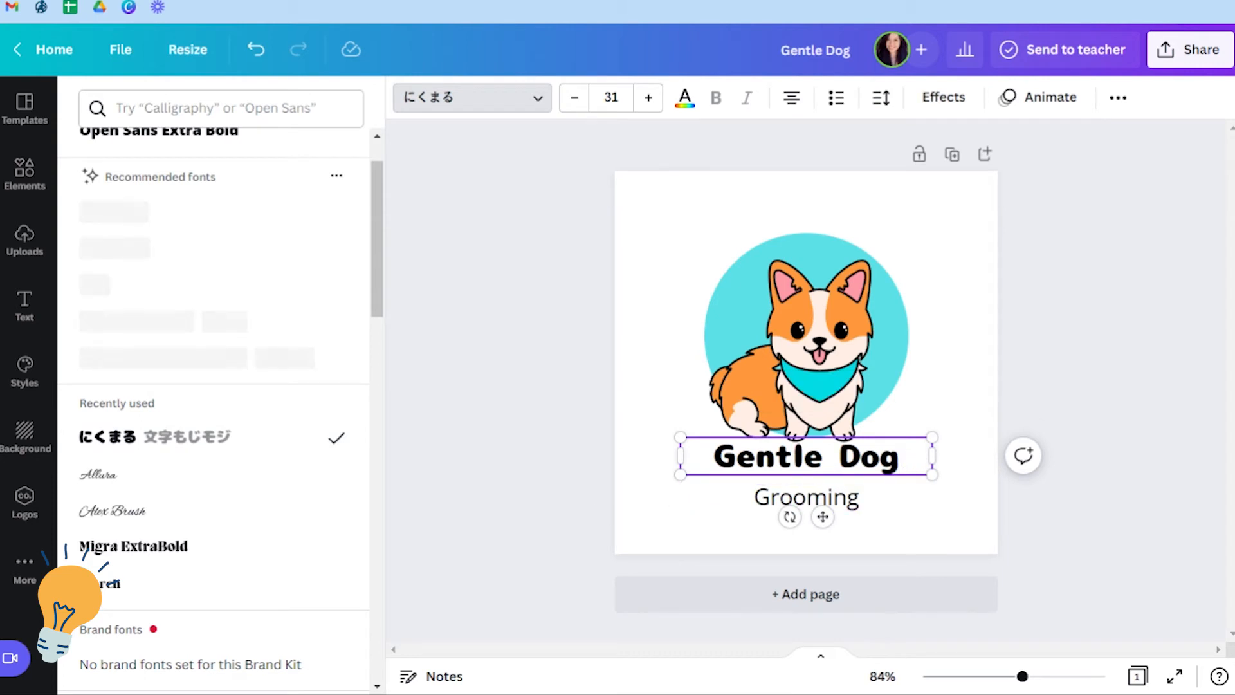
left_click_drag(883, 437, 873, 438)
Try the Agrandir Tight Black, Ahsing and Alfa Slab One fonts on the Grooming subheading.
left_click(842, 505)
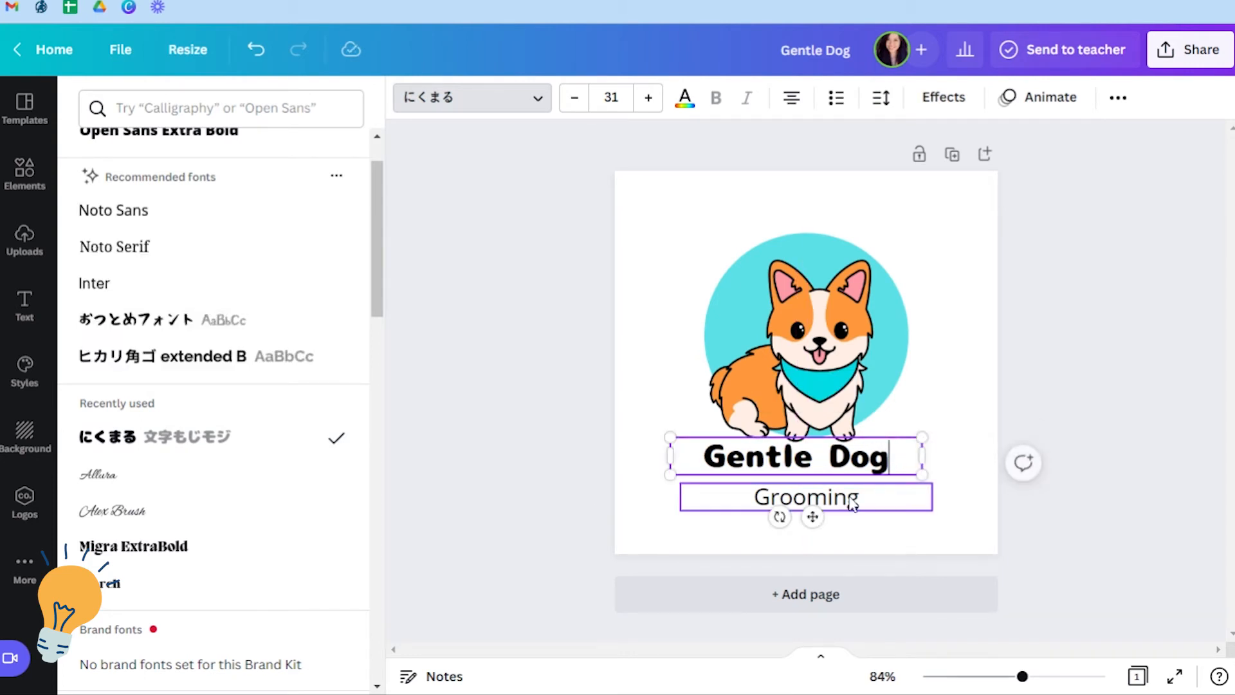
left_click(898, 502)
left_click_drag(380, 224, 380, 450)
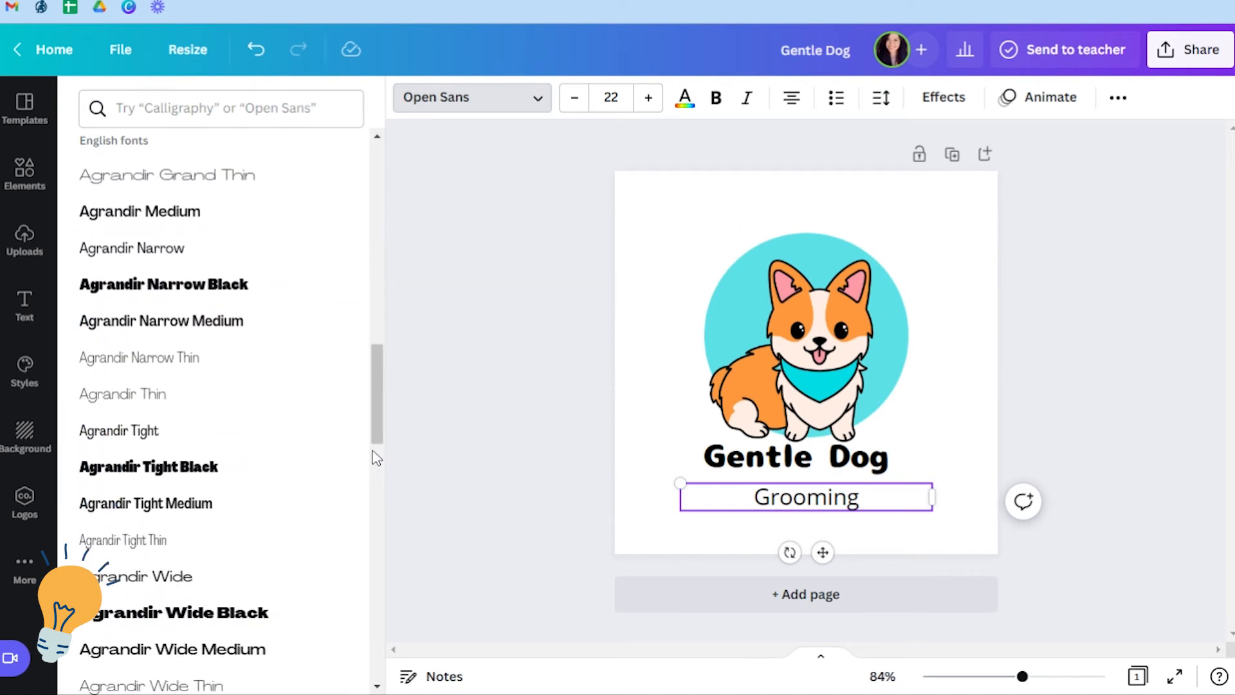
left_click(308, 465)
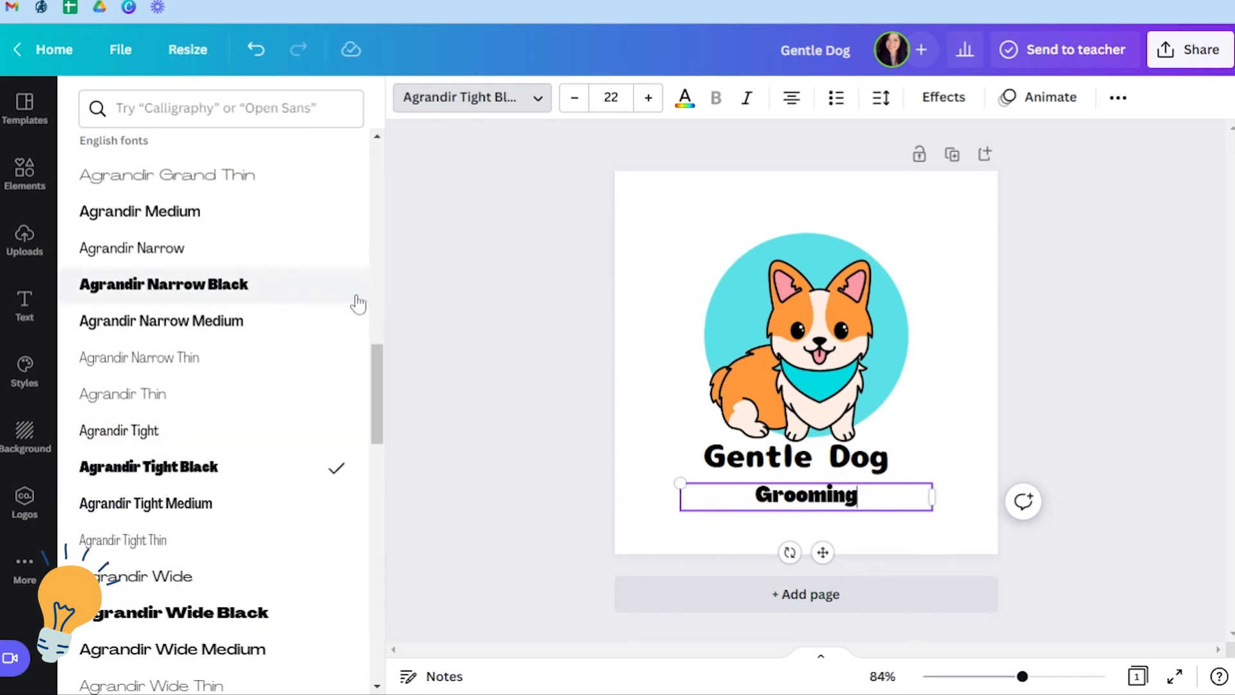
left_click(360, 357)
scroll(386, 402, "down", 1)
scroll(386, 401, "down", 5)
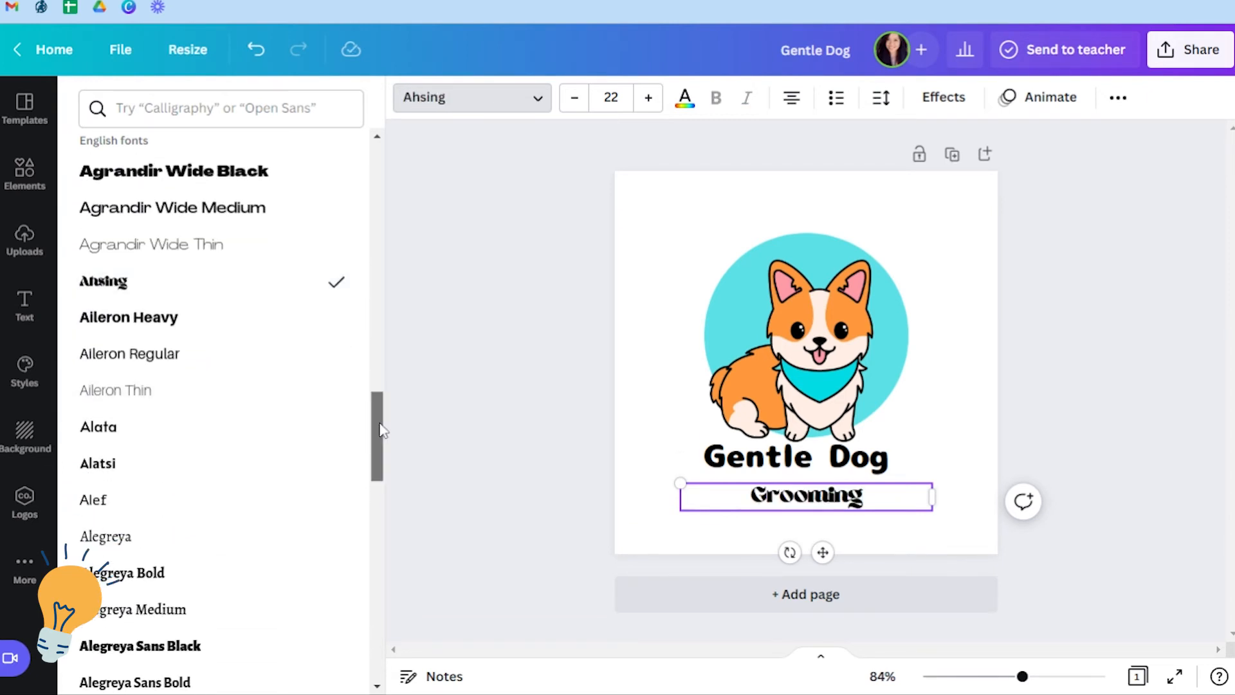
scroll(377, 430, "down", 4)
scroll(385, 461, "down", 8)
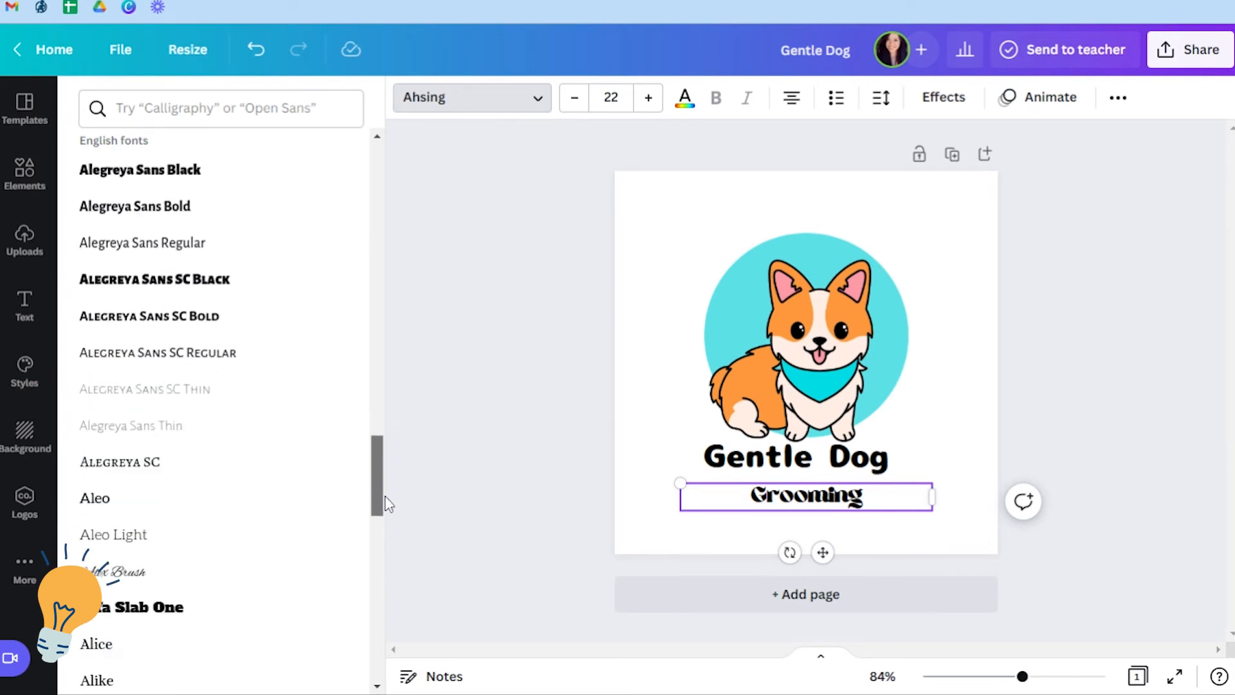
left_click(210, 376)
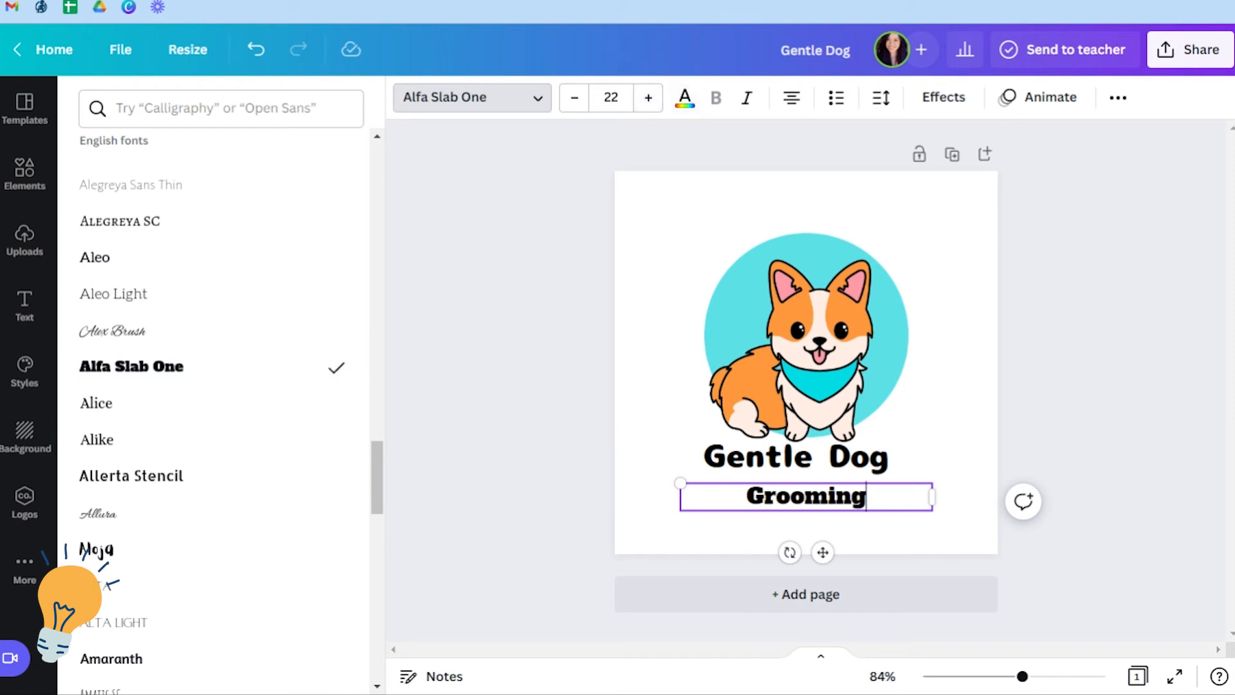
Set the Grooming subheading's font to Architects Daughter and move it up slightly, closer to the heading.
scroll(384, 489, "down", 7)
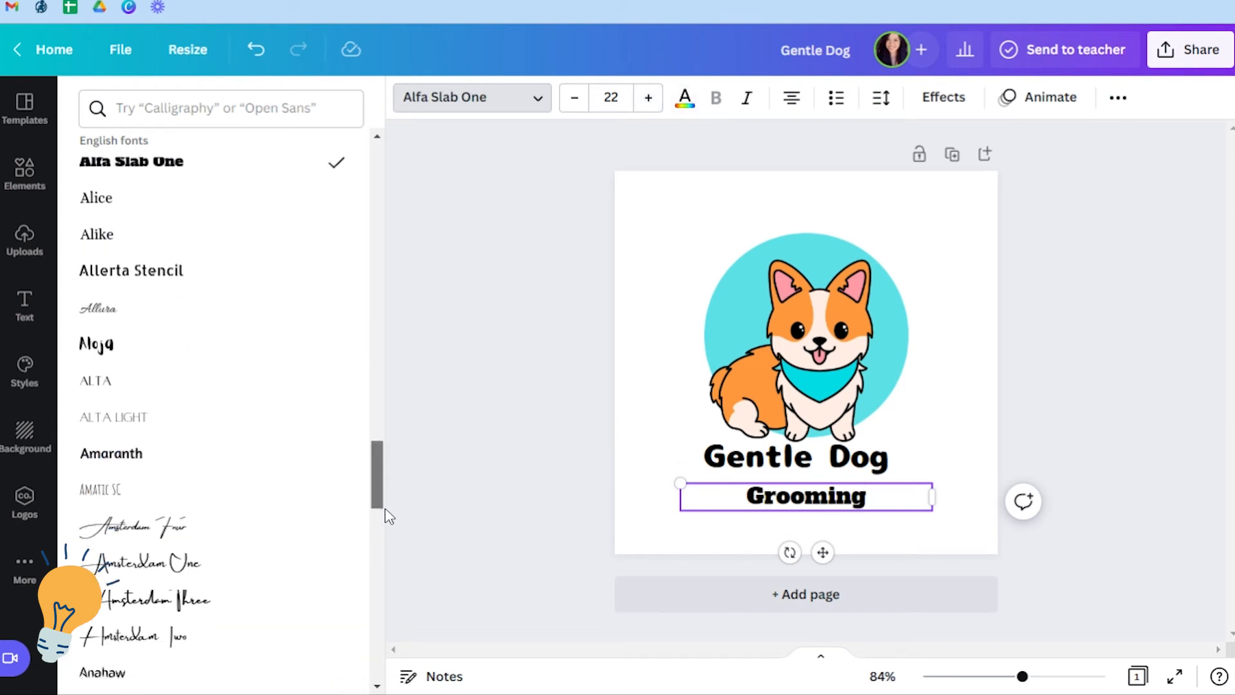
scroll(389, 544, "down", 4)
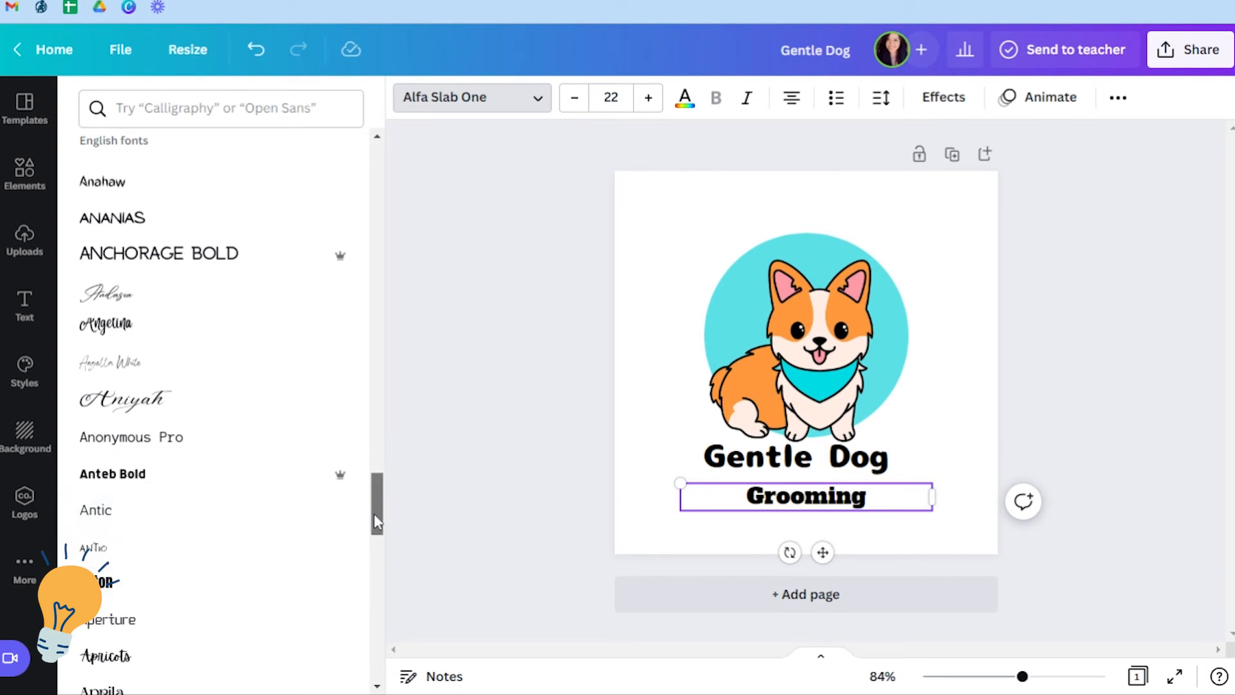
scroll(374, 513, "down", 4)
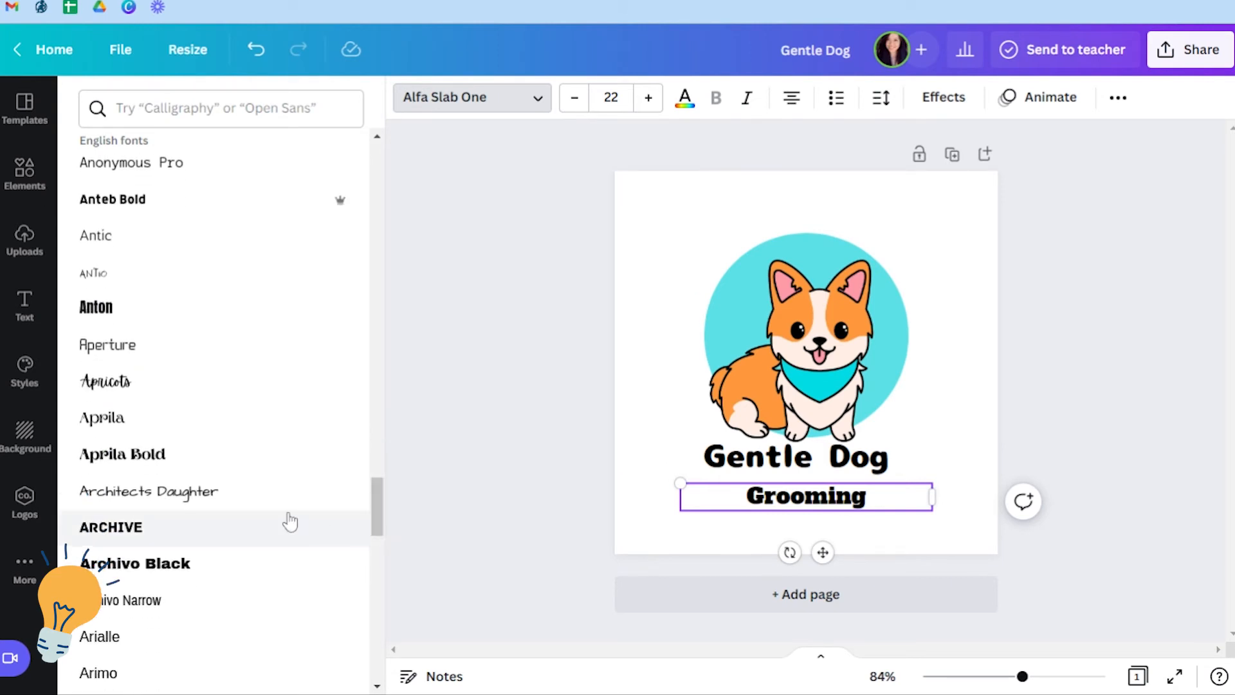
left_click(278, 492)
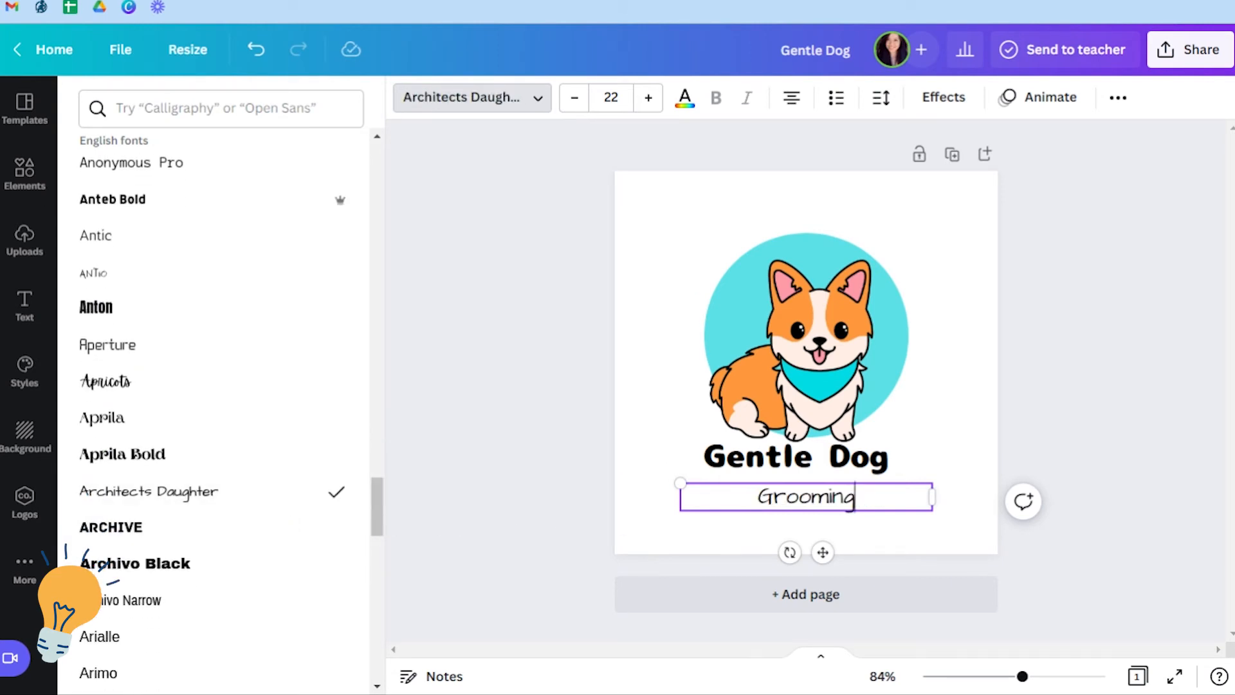
mouse_move(871, 482)
left_mouse_down()
mouse_move(861, 474)
mouse_move(871, 474)
left_mouse_up()
left_click(941, 424)
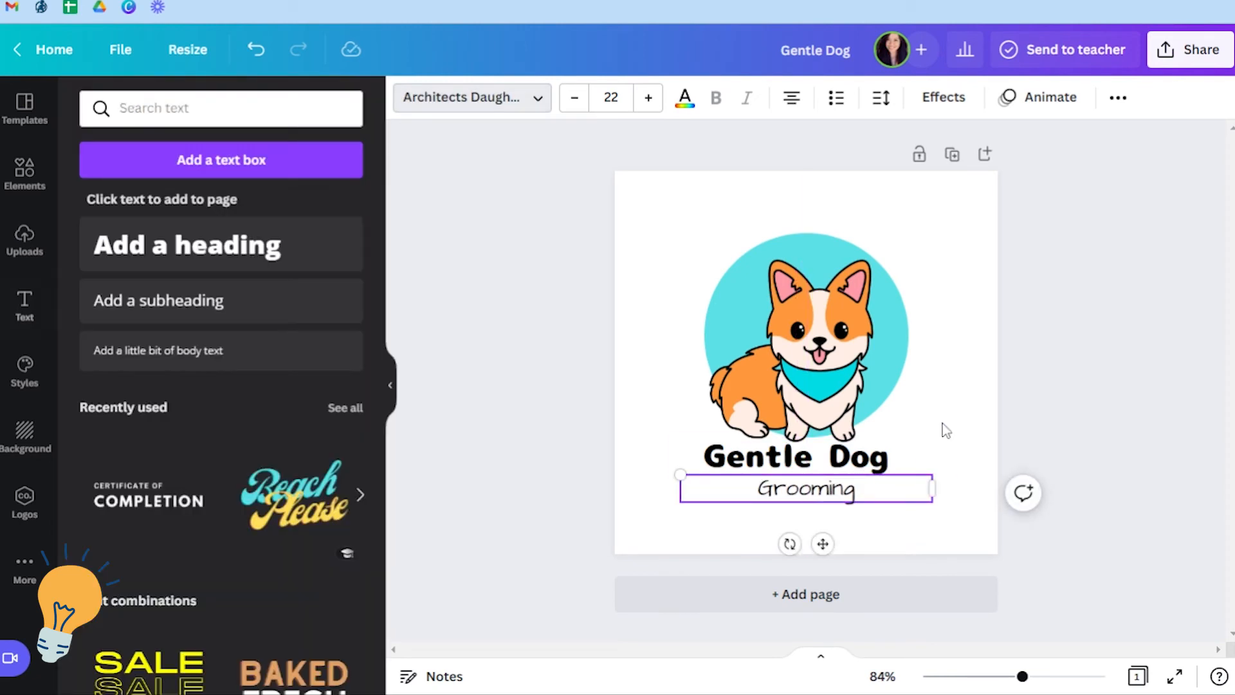
Apply the Curve effect to the Gentle Dog heading and reverse it into a shallow arc dipping in the middle.
left_click(862, 456)
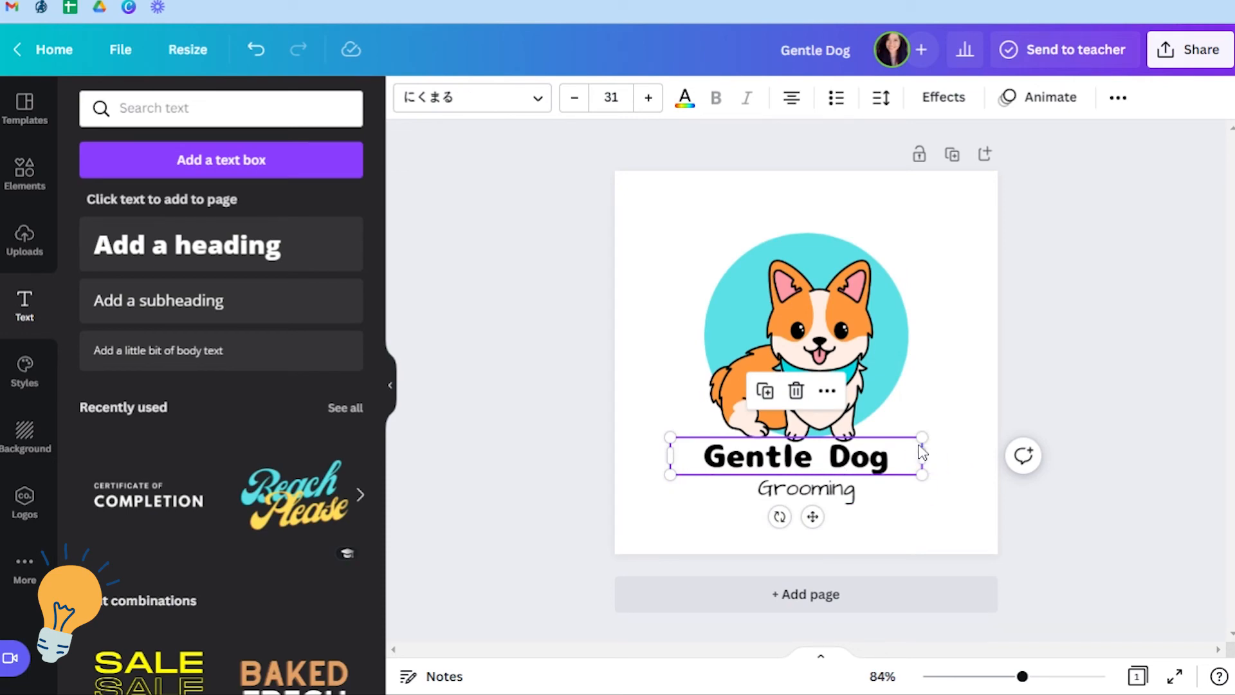
scroll(240, 386, "down", 10)
scroll(257, 452, "up", 7)
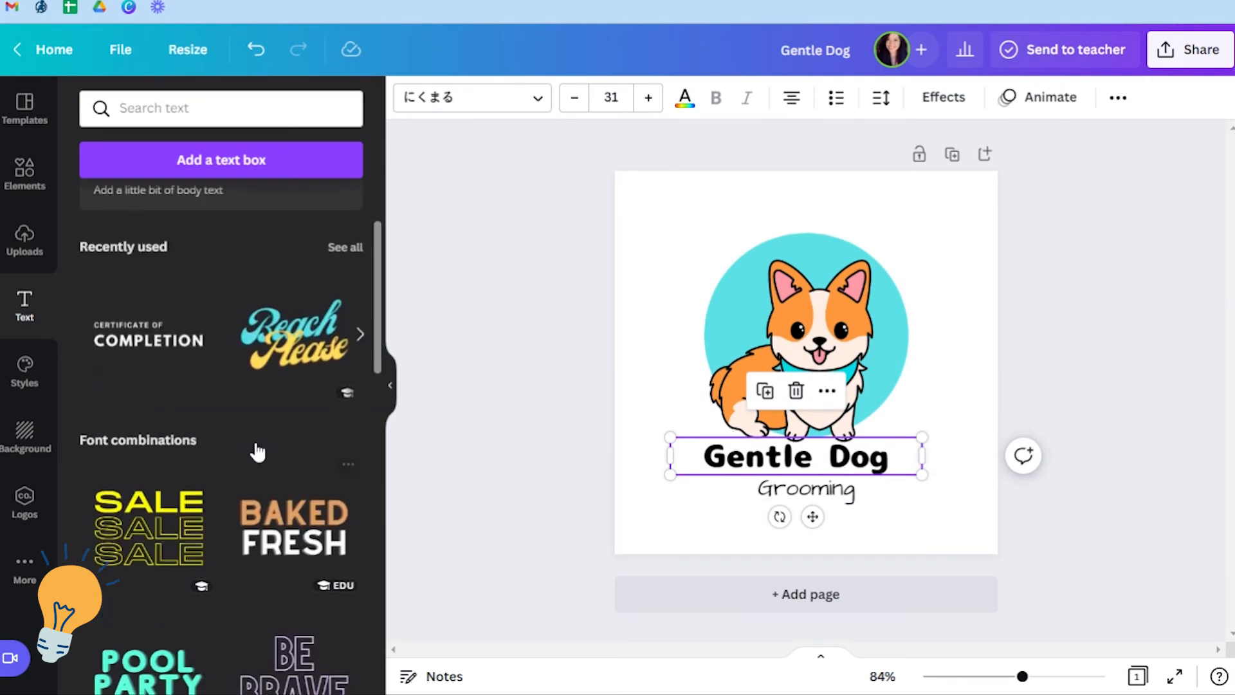
scroll(258, 453, "up", 3)
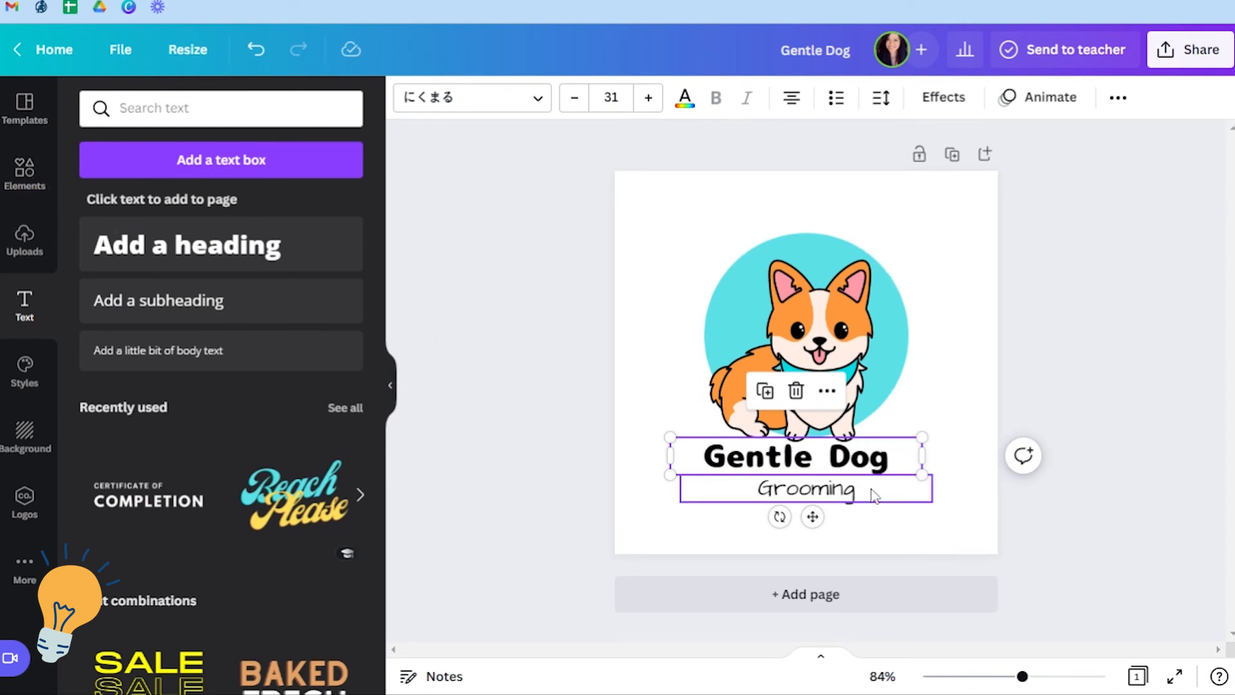
left_click(961, 103)
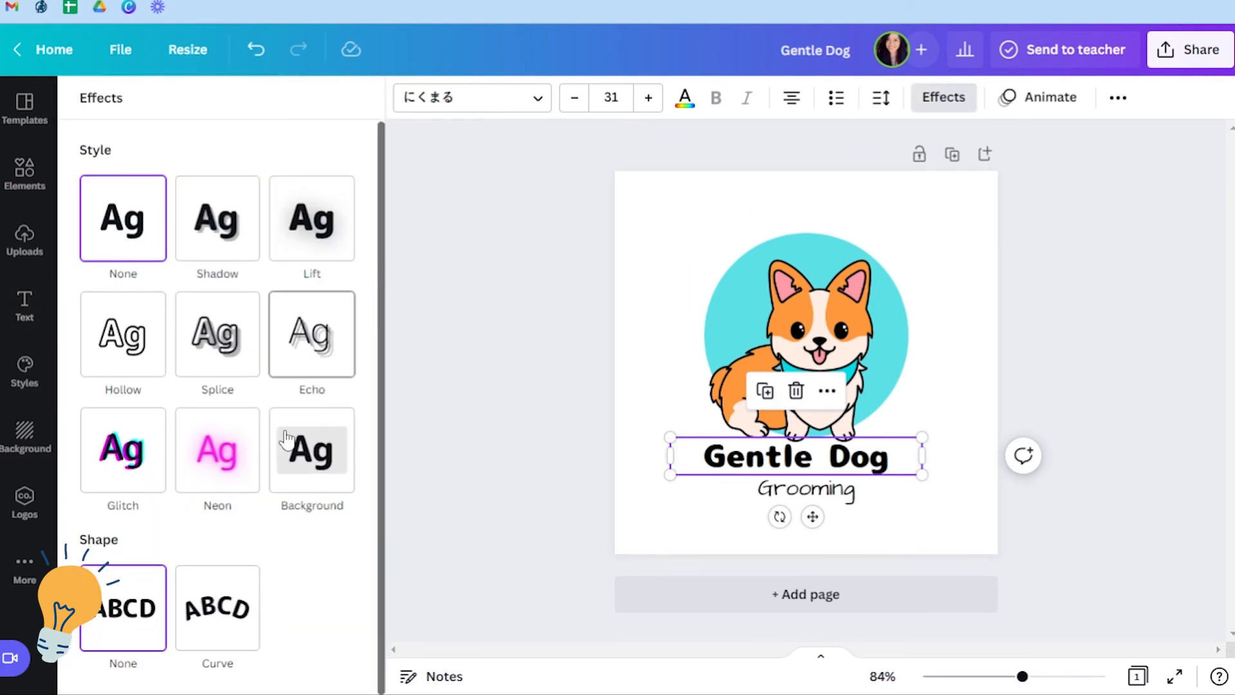
left_click(242, 629)
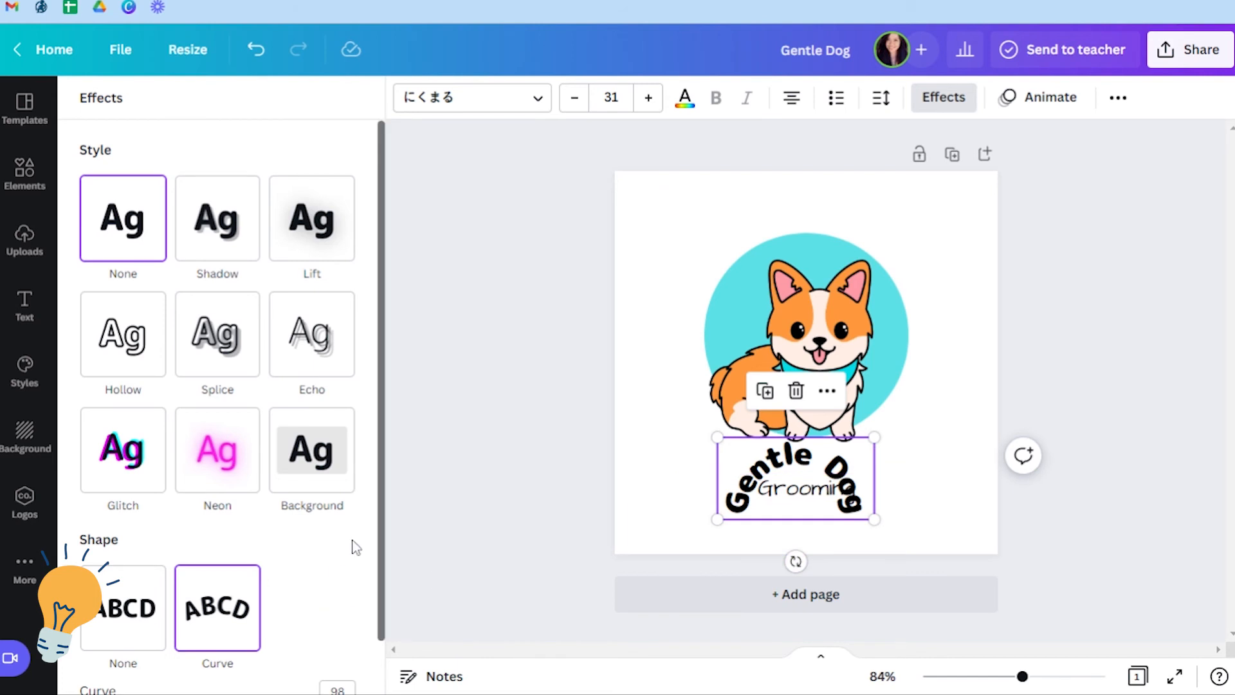
scroll(350, 542, "down", 1)
left_click_drag(352, 659, 162, 669)
left_click(890, 451)
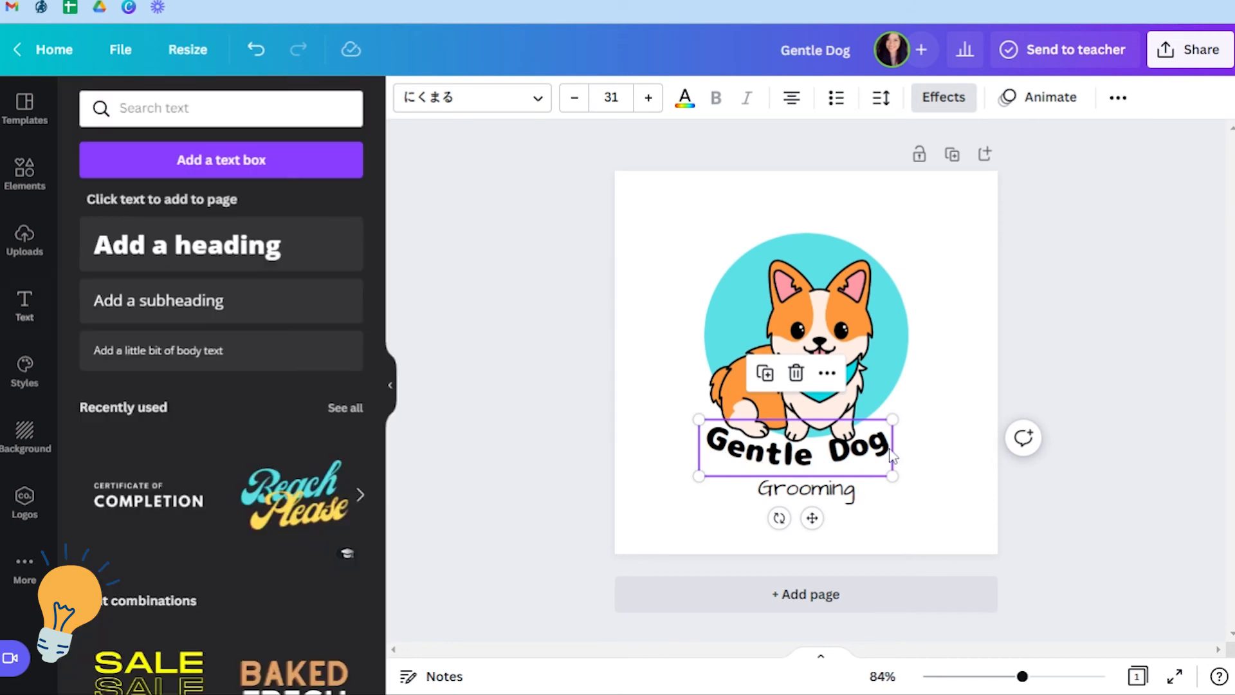
Move the curved Gentle Dog heading slightly right and up to line it up beneath the turquoise circle.
left_click(941, 396)
left_click(803, 465)
left_click_drag(803, 464, 808, 459)
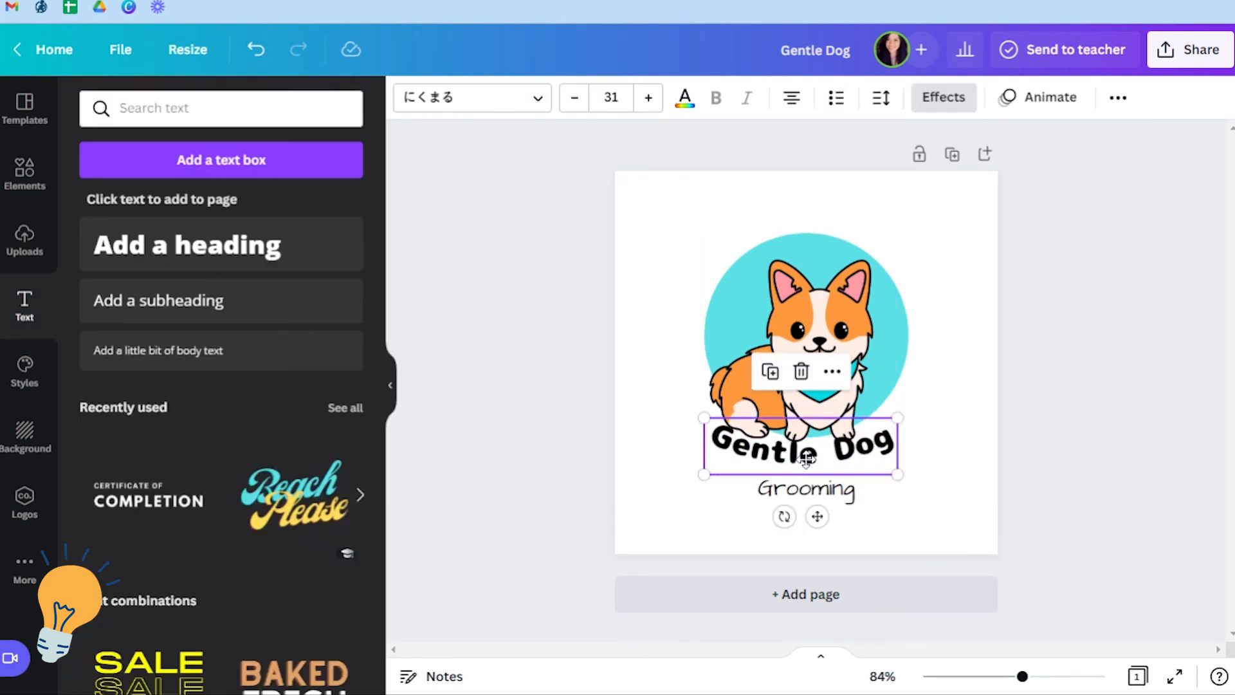
Move the Grooming subheading up so it sits close beneath the curved Gentle Dog heading, and deselect it.
left_click(924, 441)
left_click_drag(822, 501, 865, 476)
left_click(945, 419)
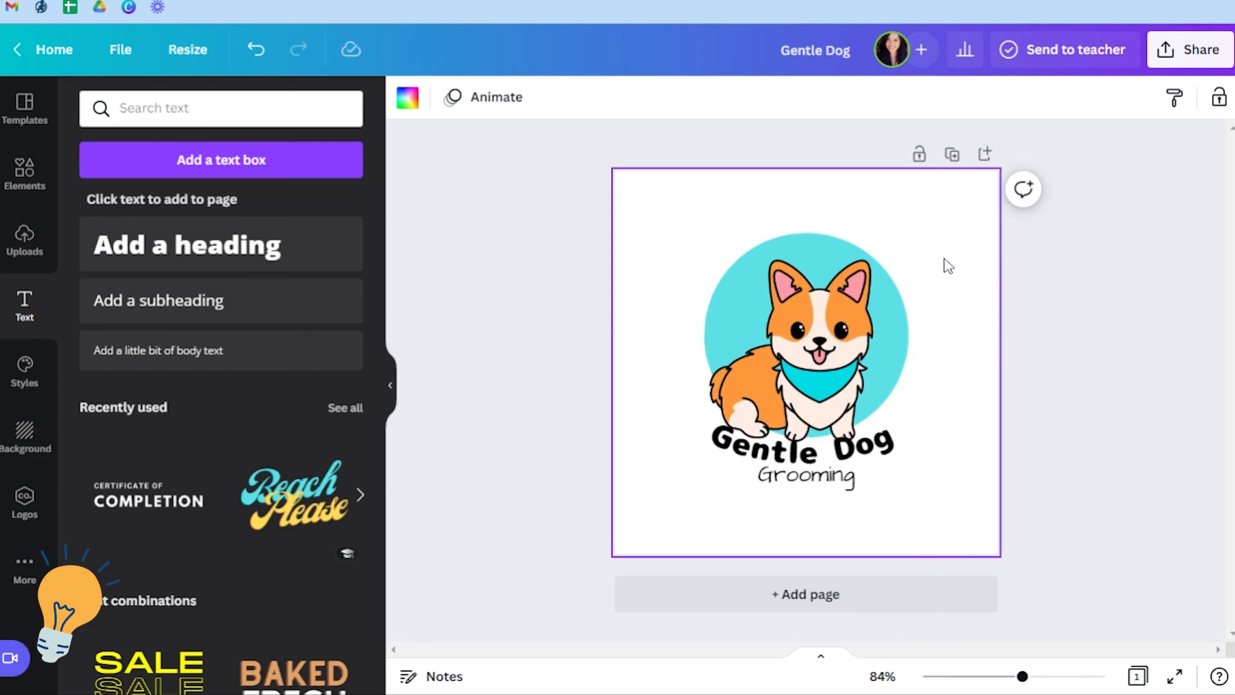
Examine the design's download settings and the available file types, and close them without downloading.
left_click(1171, 60)
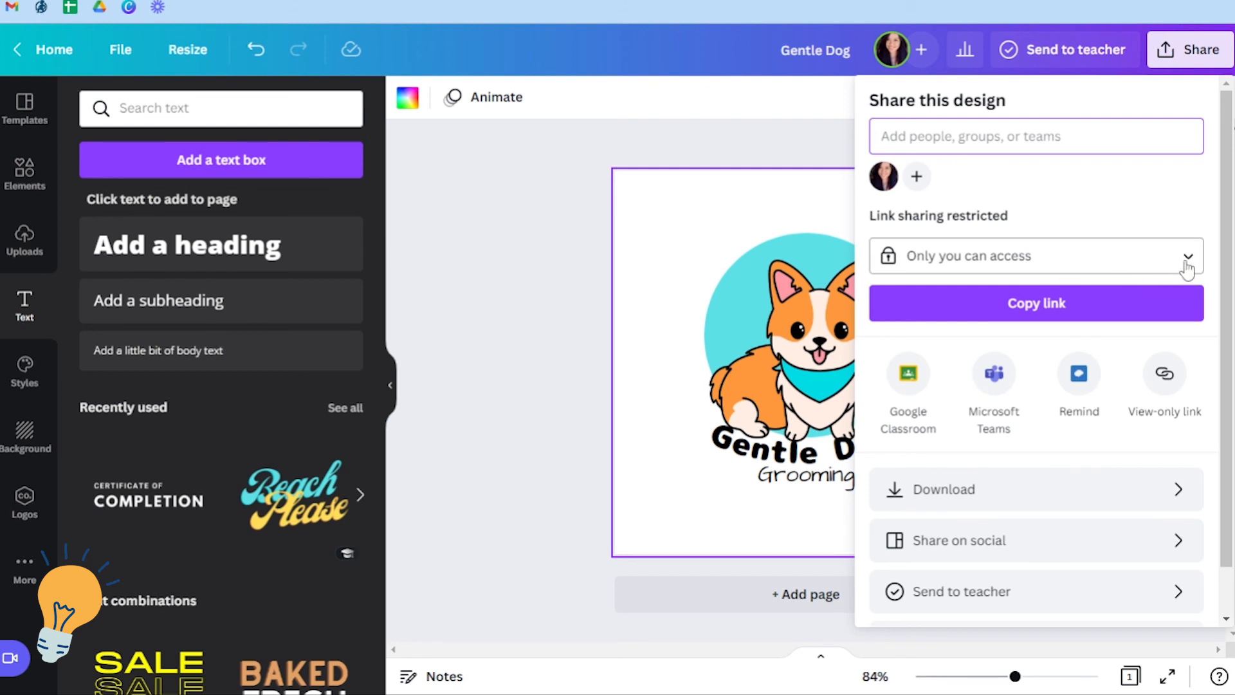
left_click(1133, 492)
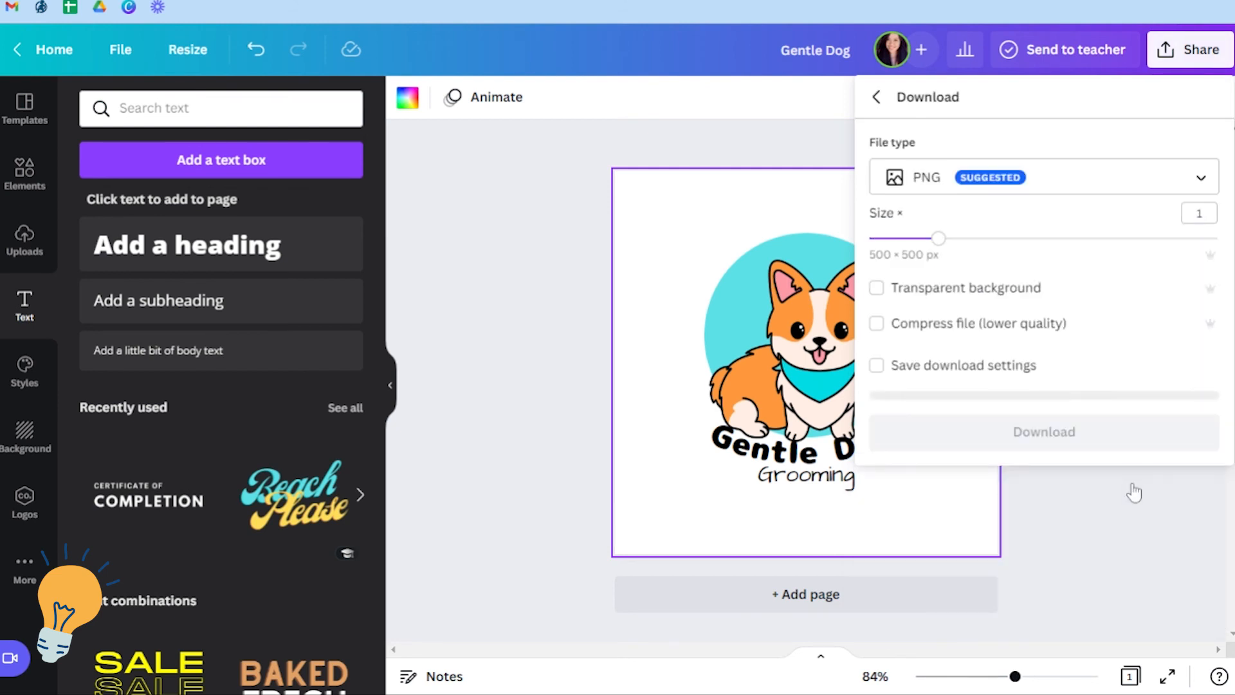
left_click(1195, 180)
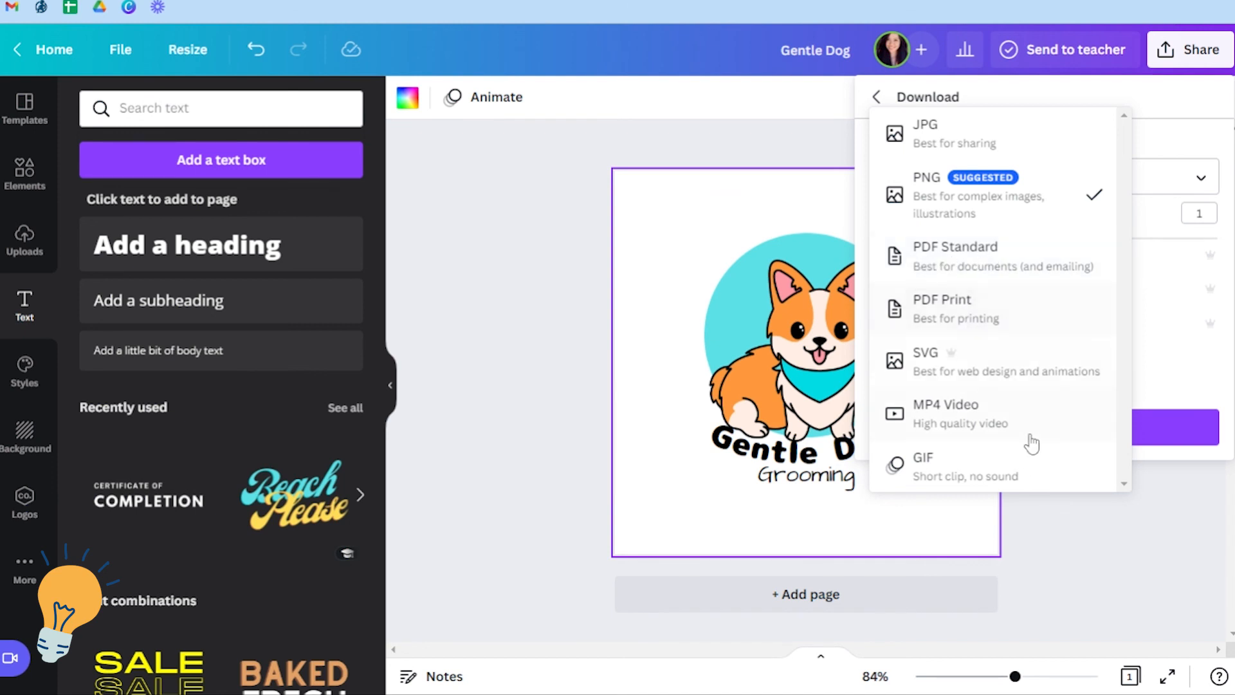
left_click(1166, 106)
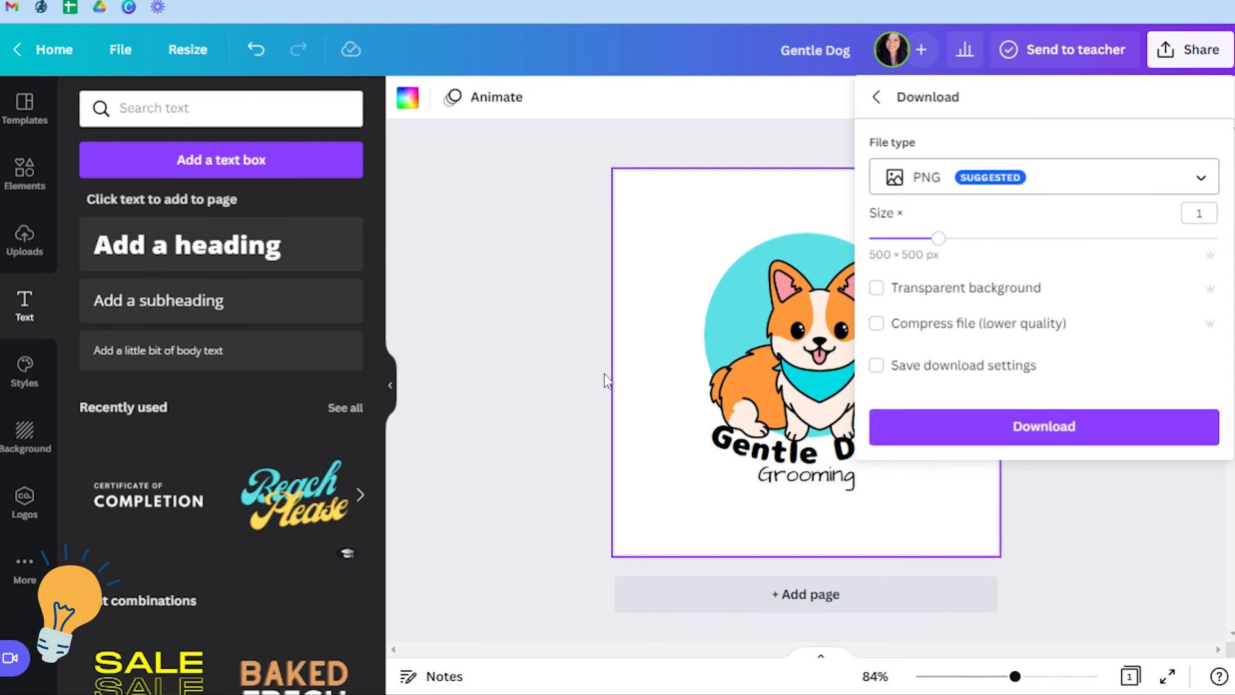
left_click(571, 338)
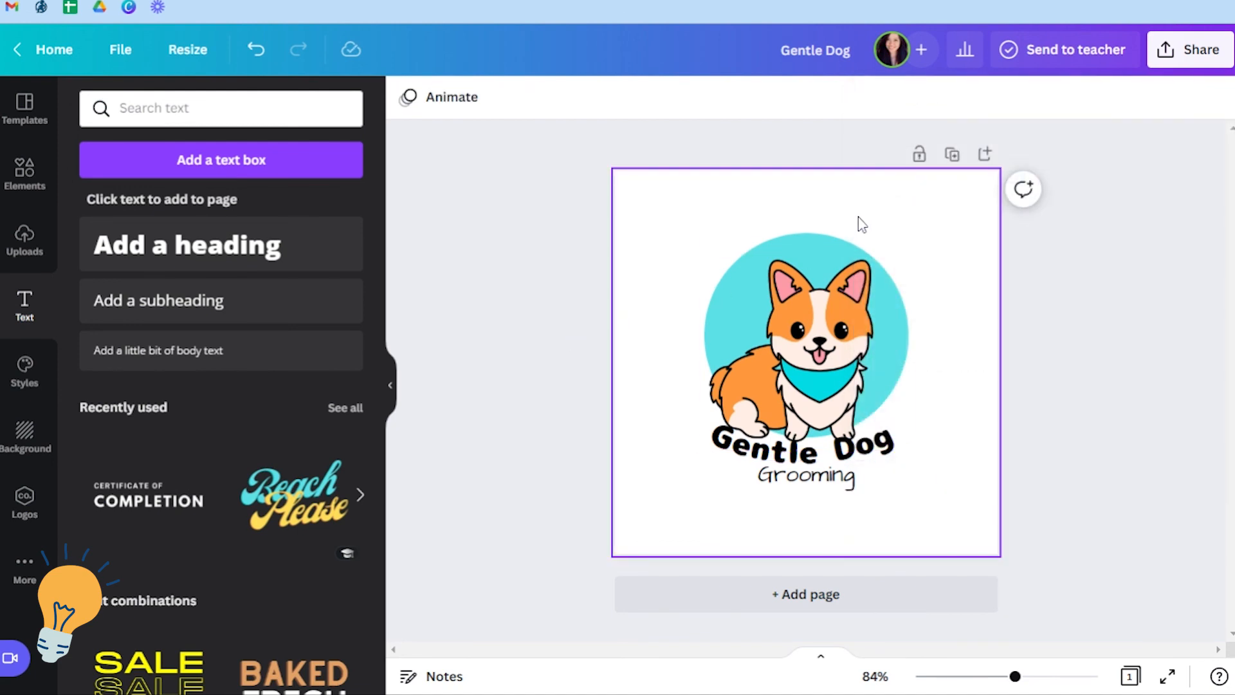